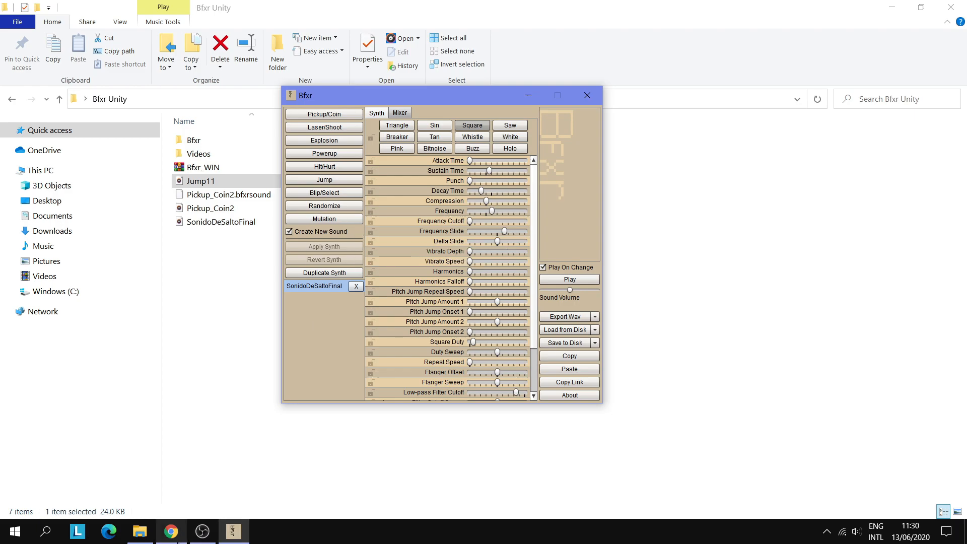
Switch to Chrome and try to download the Windows version of Bfxr Standalone from bfxr.net.
{"action": "left_click", "coordinate": [172, 531]}
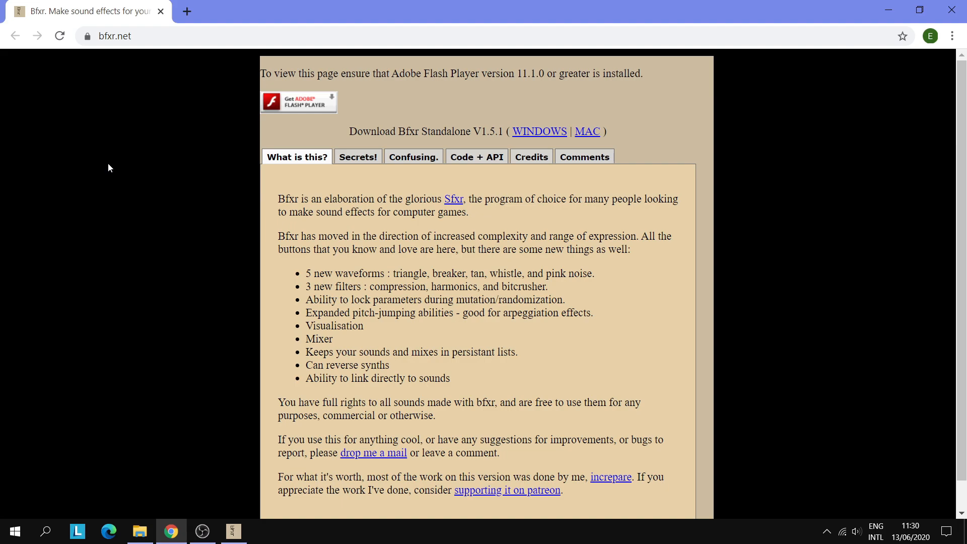
{"action": "left_click", "coordinate": [530, 131]}
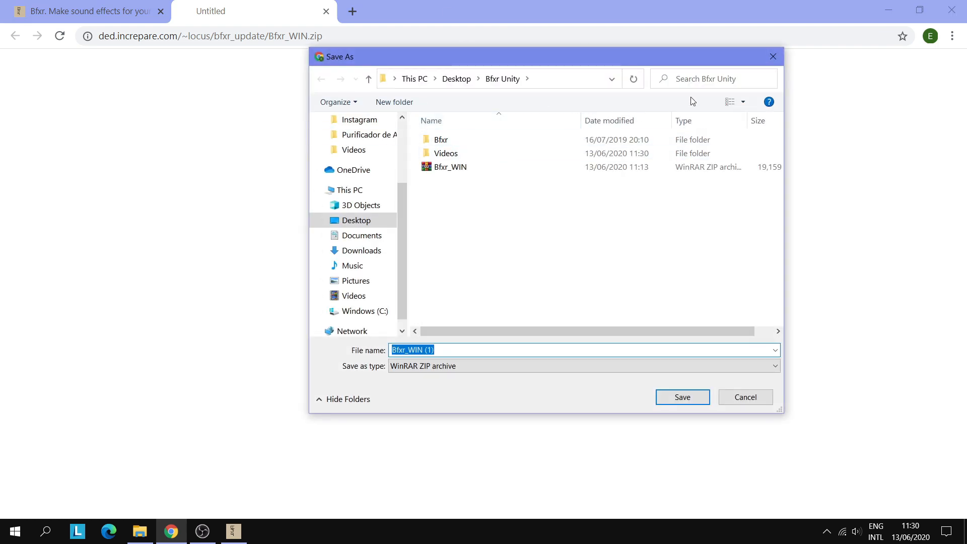
{"action": "left_click", "coordinate": [773, 56]}
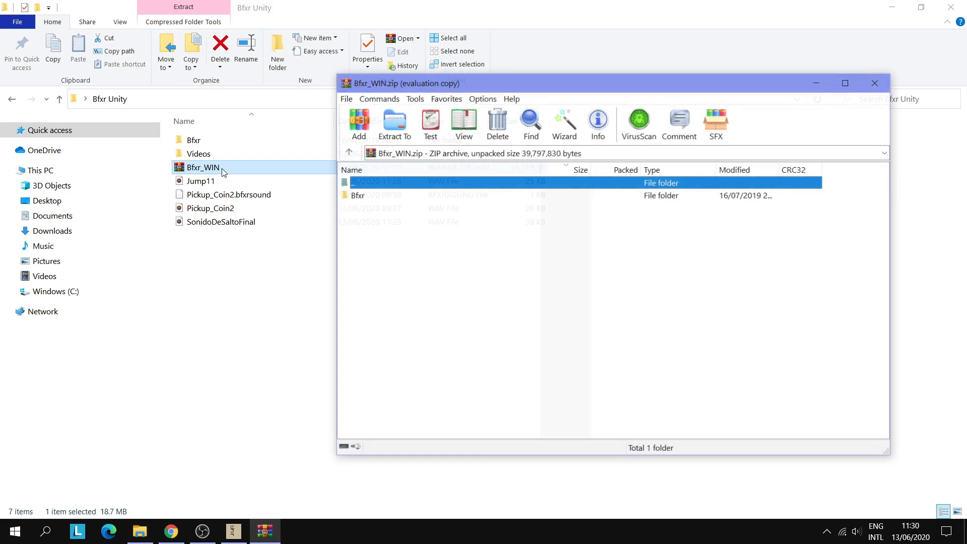
Try to extract the Bfxr folder from the Bfxr_WIN archive into the Bfxr Unity folder.
{"action": "left_click", "coordinate": [369, 199]}
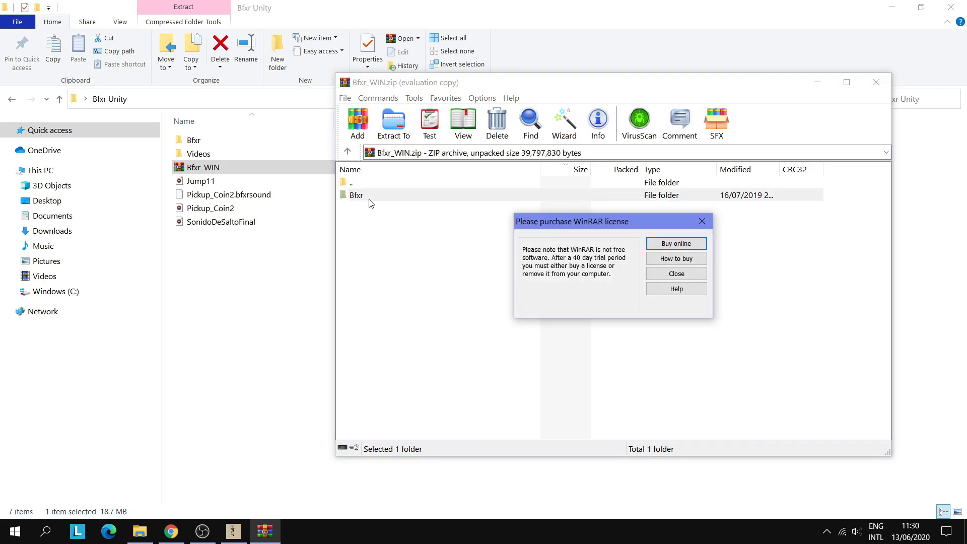
{"action": "left_click", "coordinate": [676, 274]}
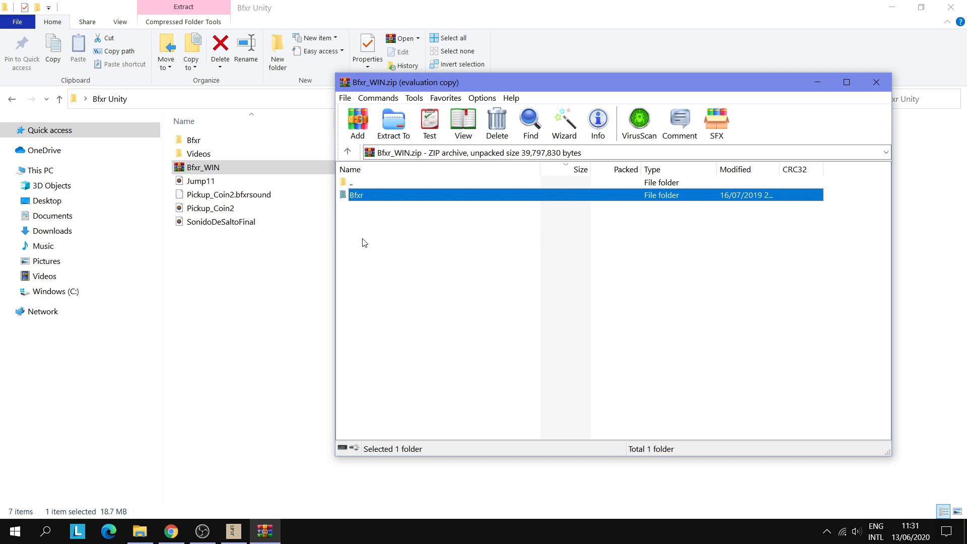
{"action": "left_click_drag", "start_coordinate": [375, 204], "coordinate": [287, 310]}
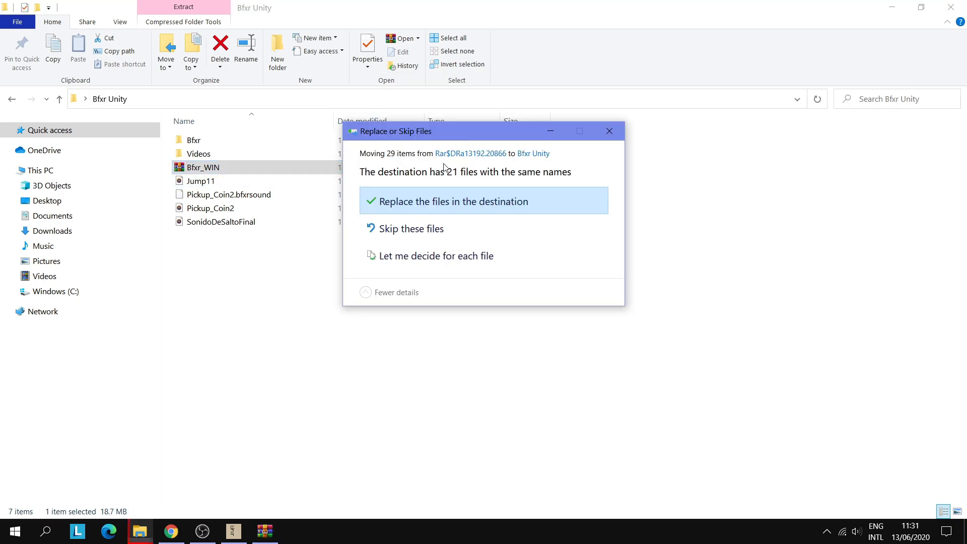
{"action": "left_click", "coordinate": [608, 131]}
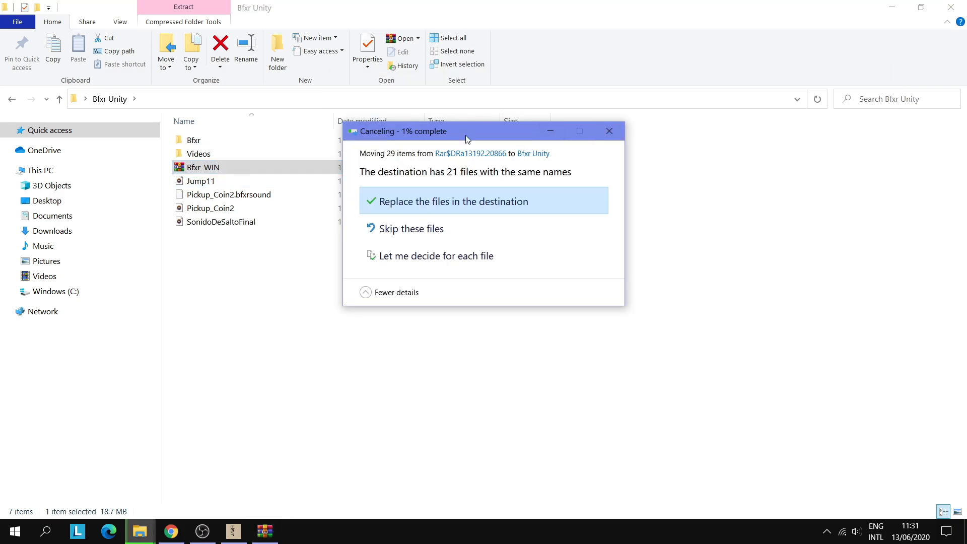
Relaunch the Bfxr application from the Bfxr folder and enlarge its window to show every synth parameter.
{"action": "left_click", "coordinate": [199, 143]}
{"action": "double_click", "coordinate": [196, 143]}
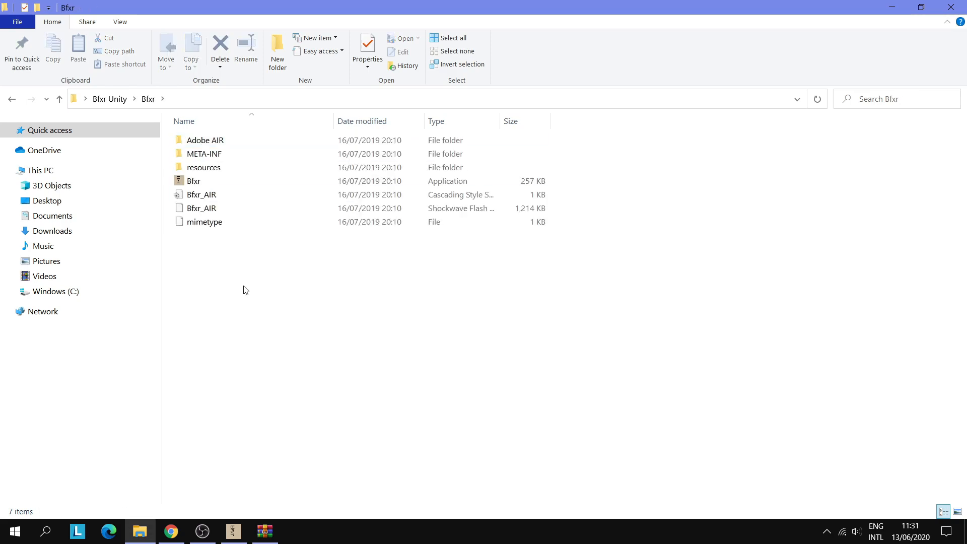
{"action": "double_click", "coordinate": [213, 179]}
{"action": "left_click", "coordinate": [596, 96]}
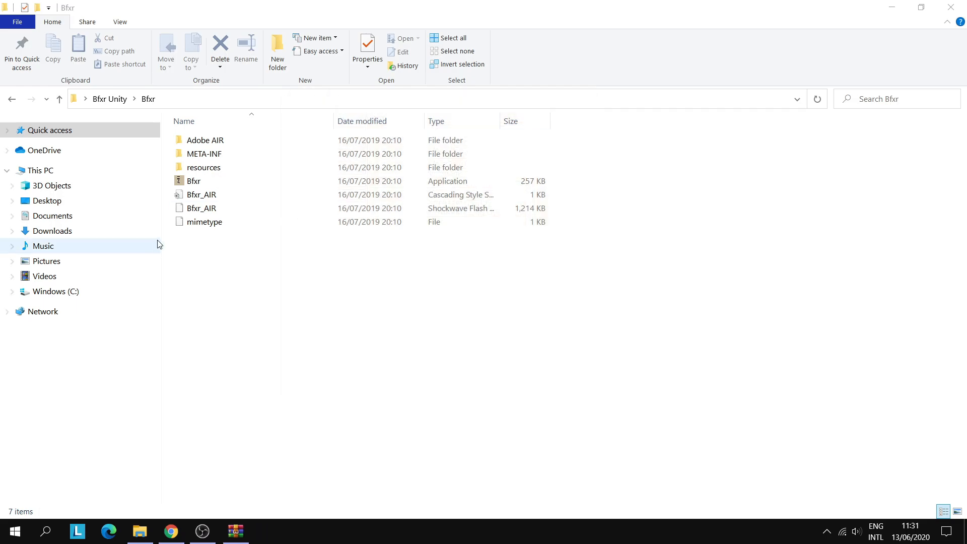
{"action": "left_click", "coordinate": [216, 182]}
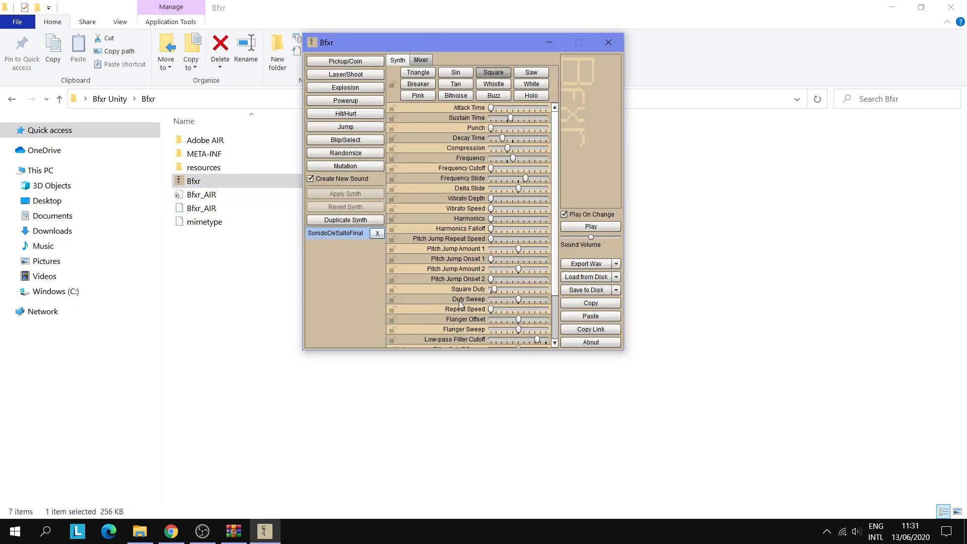
{"action": "left_click_drag", "start_coordinate": [450, 349], "coordinate": [481, 518]}
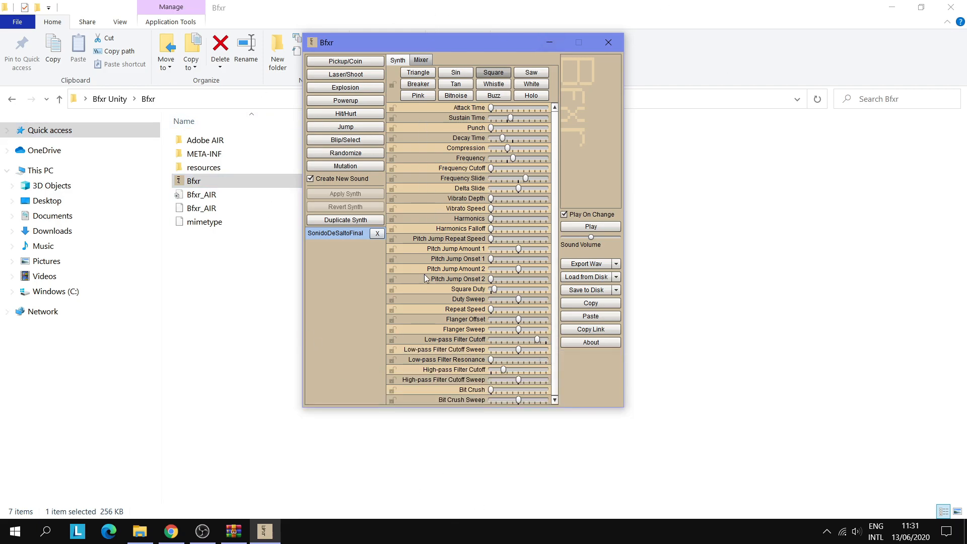
Generate eleven random sounds with the Explosion preset.
{"action": "mouse_move", "coordinate": [461, 150]}
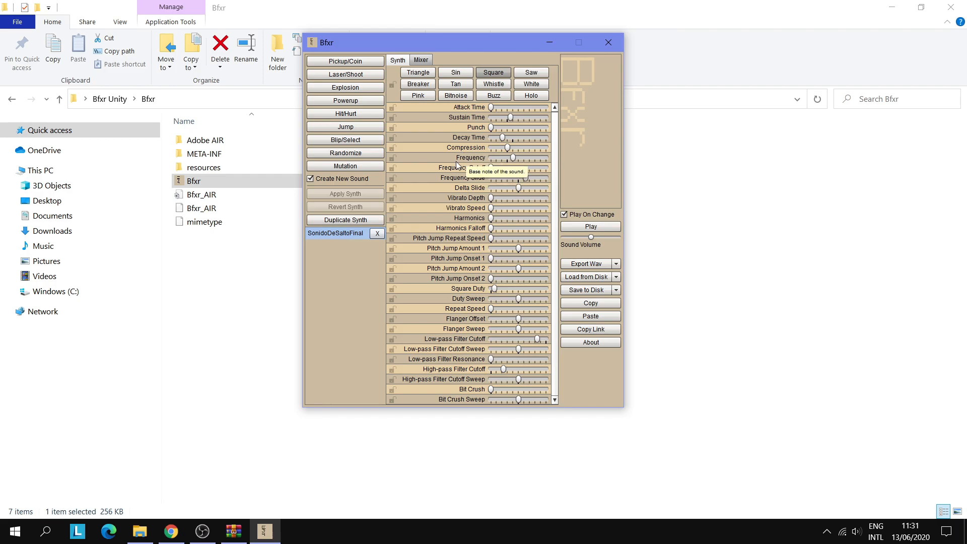
{"action": "mouse_move", "coordinate": [341, 94]}
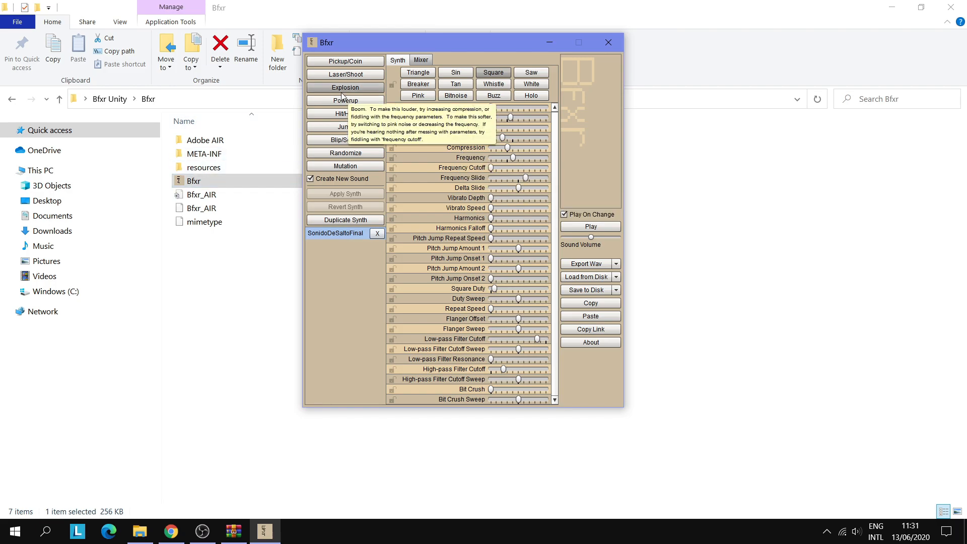
{"action": "left_click", "coordinate": [347, 96]}
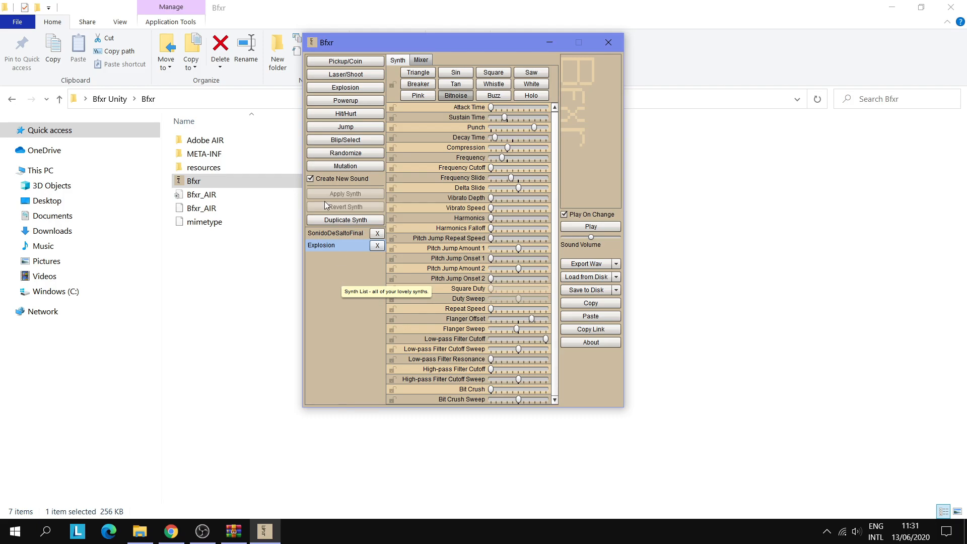
{"action": "left_click", "coordinate": [337, 90]}
{"action": "left_click", "coordinate": [337, 90]}
{"action": "left_click", "coordinate": [337, 89]}
{"action": "left_click", "coordinate": [337, 89]}
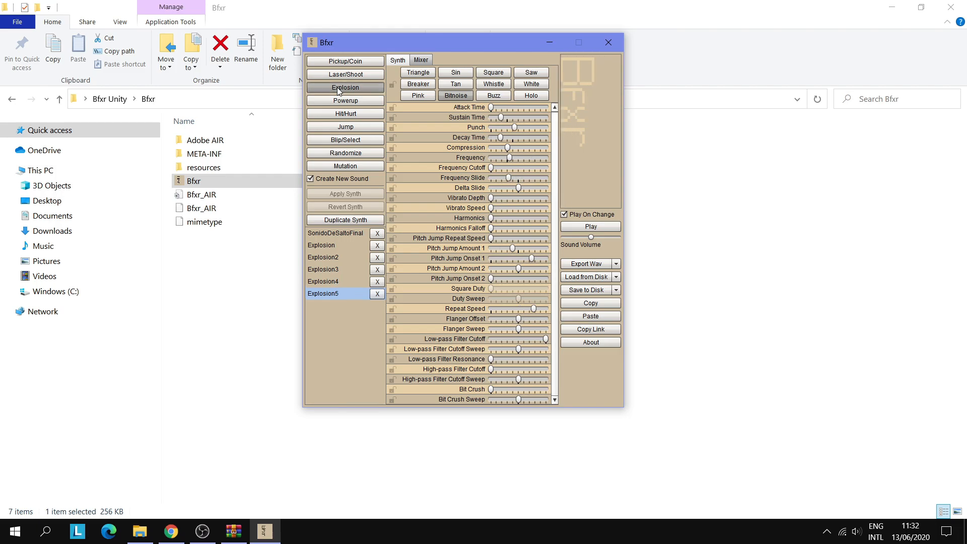
{"action": "left_click", "coordinate": [339, 89]}
{"action": "left_click", "coordinate": [338, 89]}
{"action": "left_click", "coordinate": [339, 89]}
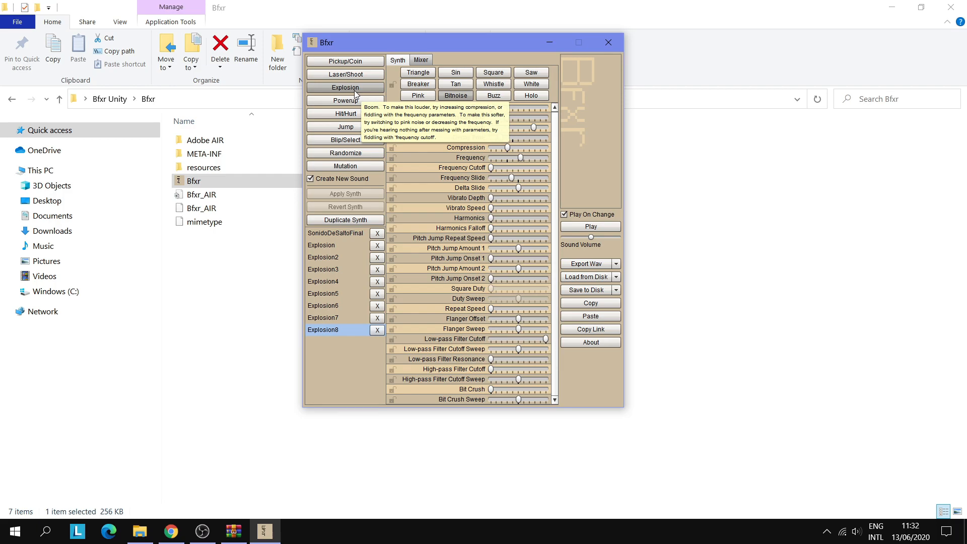
{"action": "left_click", "coordinate": [355, 90]}
{"action": "left_click", "coordinate": [354, 90]}
{"action": "left_click", "coordinate": [355, 90]}
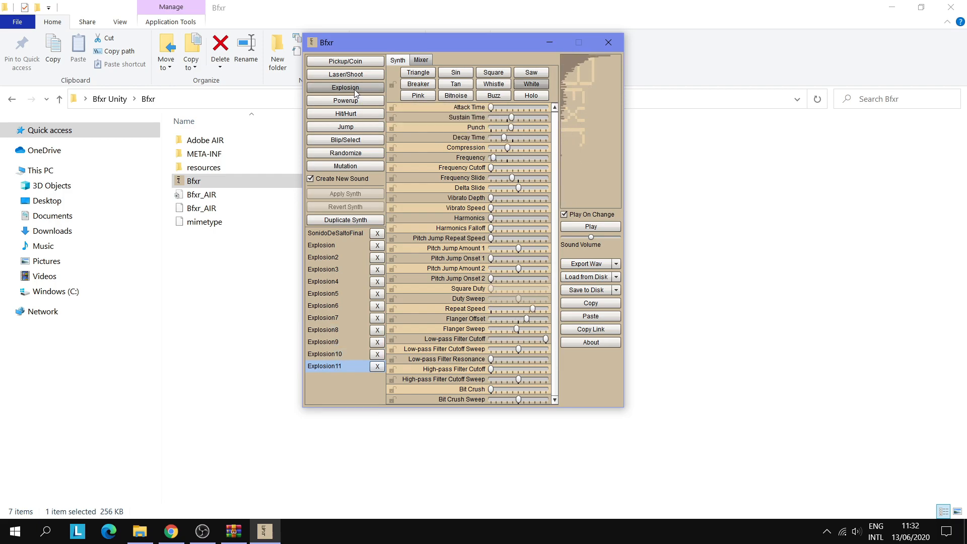
Rename the last generated sound, Explosion11, as ExplosionFinal.
{"action": "left_click", "coordinate": [335, 368]}
{"action": "double_click", "coordinate": [335, 368]}
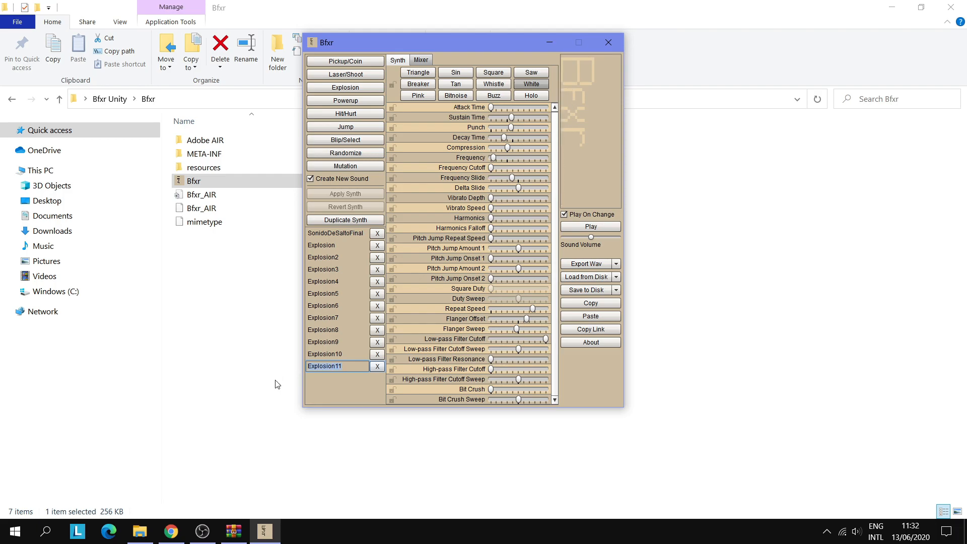
{"action": "type", "text": "ExplosionFinal"}
{"action": "key", "text": "Return"}
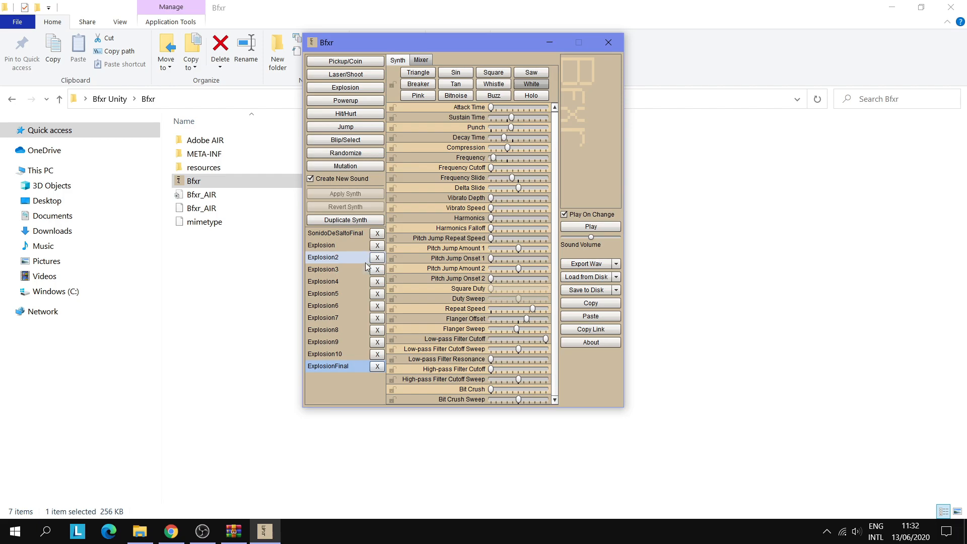
Delete the sounds Explosion through Explosion10 from the synth list, keeping SonidoDeSaltoFinal and ExplosionFinal.
{"action": "left_click", "coordinate": [377, 245]}
{"action": "left_click", "coordinate": [377, 245]}
{"action": "left_click", "coordinate": [379, 246]}
{"action": "left_click", "coordinate": [378, 246]}
{"action": "left_click", "coordinate": [379, 246]}
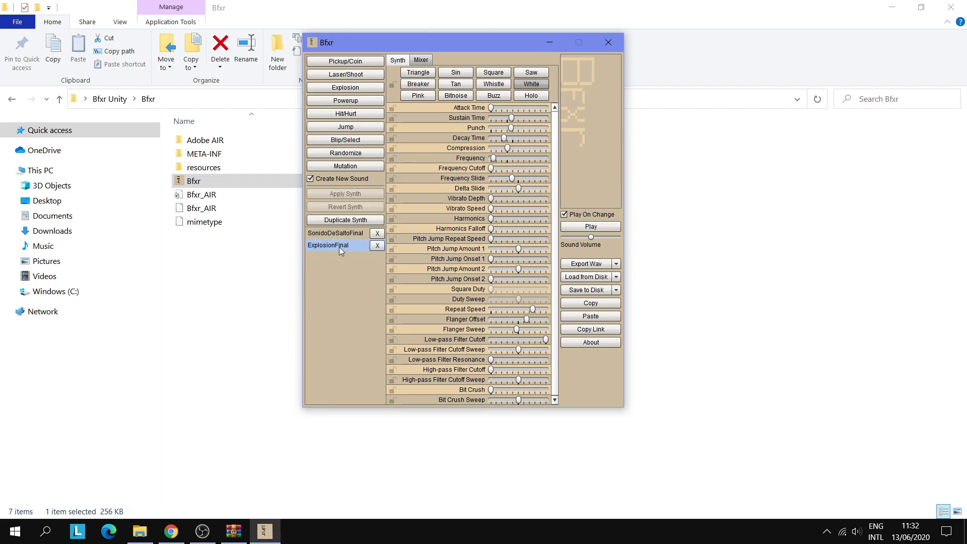
Adjust ExplosionFinal by slightly raising Attack Time, Harmonics and Bit Crush and lowering Decay Time, Frequency and Frequency Slide.
{"action": "left_click", "coordinate": [339, 247]}
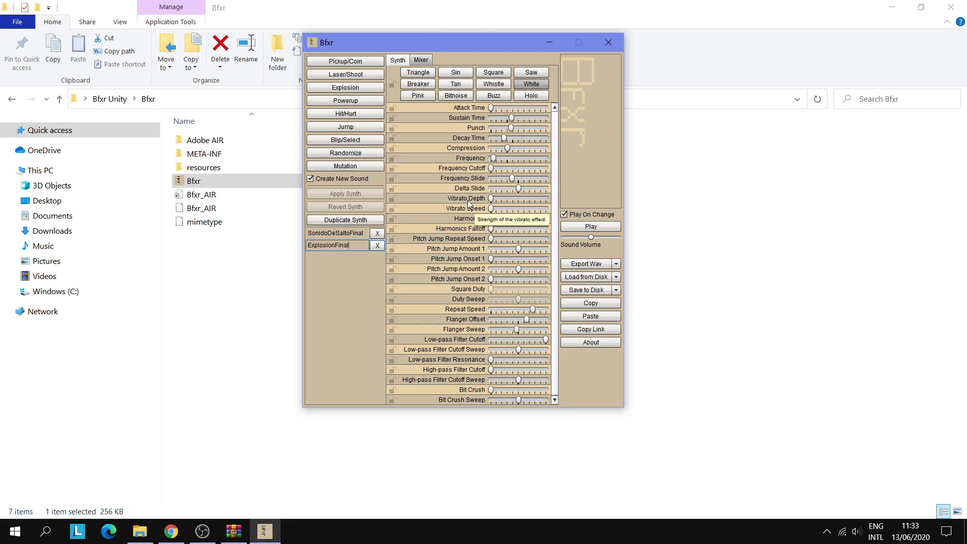
{"action": "left_click", "coordinate": [489, 109]}
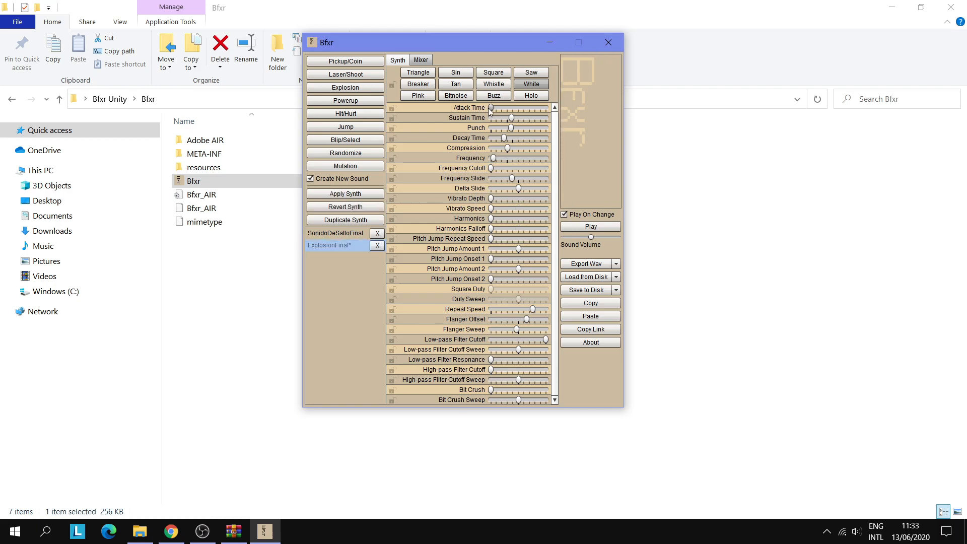
{"action": "left_click_drag", "start_coordinate": [488, 108], "coordinate": [564, 105]}
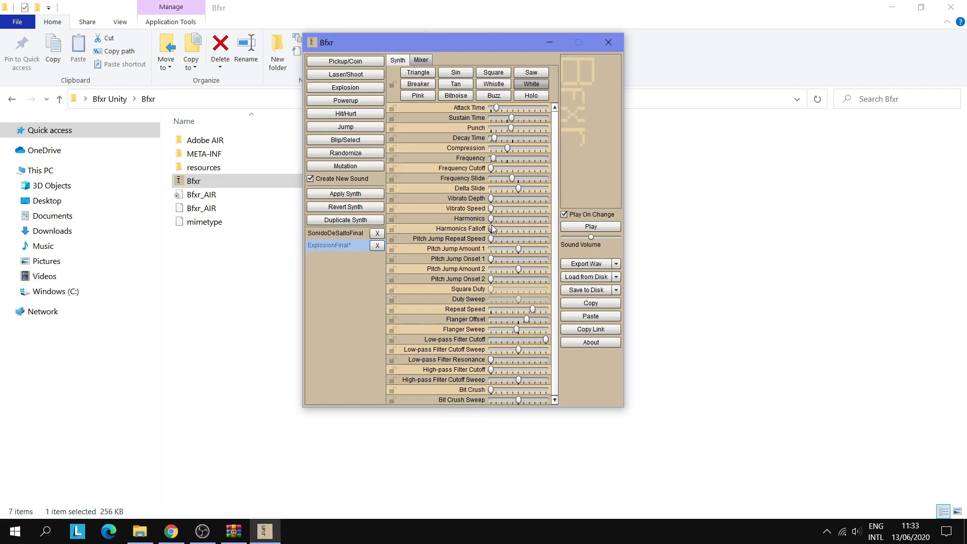
{"action": "mouse_move", "coordinate": [491, 219]}
{"action": "left_mouse_down"}
{"action": "mouse_move", "coordinate": [544, 221]}
{"action": "mouse_move", "coordinate": [485, 211]}
{"action": "left_mouse_up"}
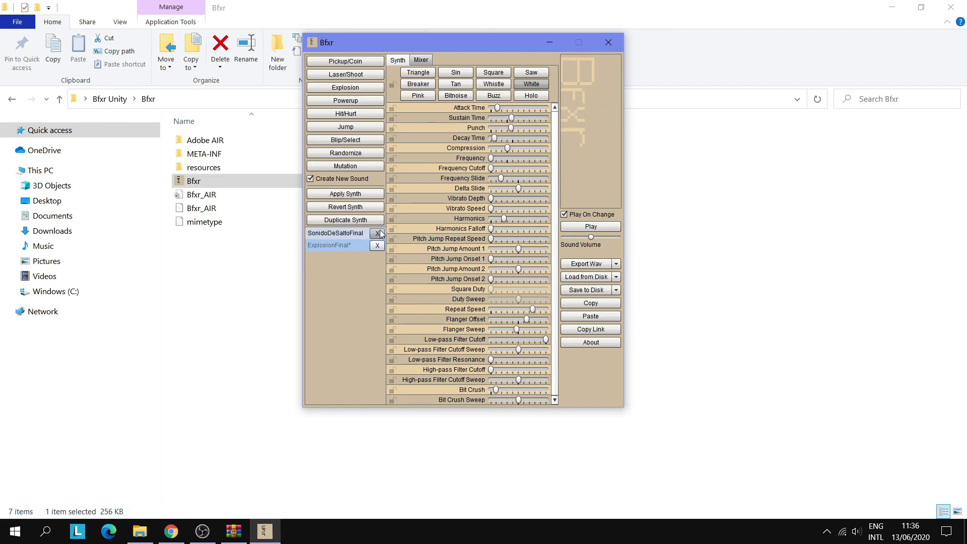
Audition the Square, White, Holo, Tan, Pink and Sin waveforms on ExplosionFinal and set it to Whistle.
{"action": "left_click", "coordinate": [531, 86]}
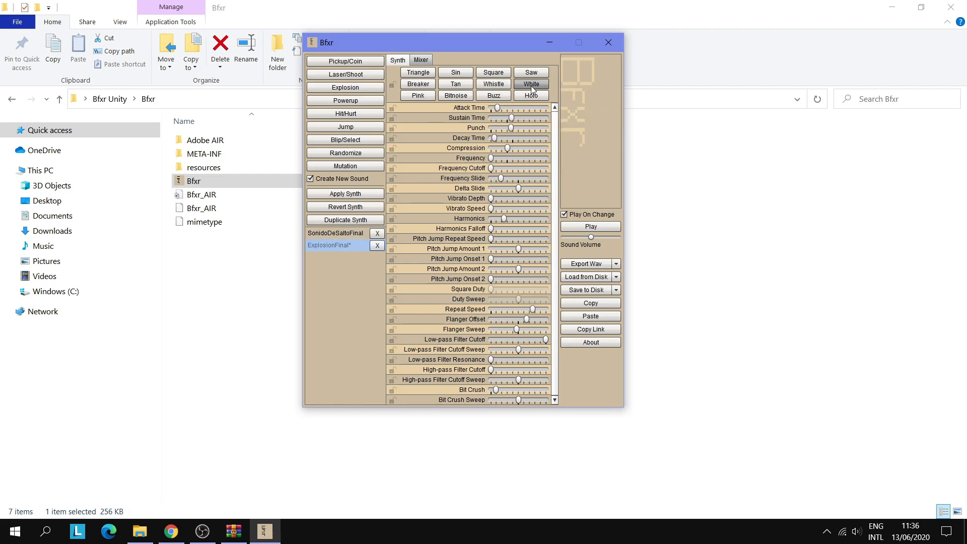
{"action": "left_click", "coordinate": [498, 72]}
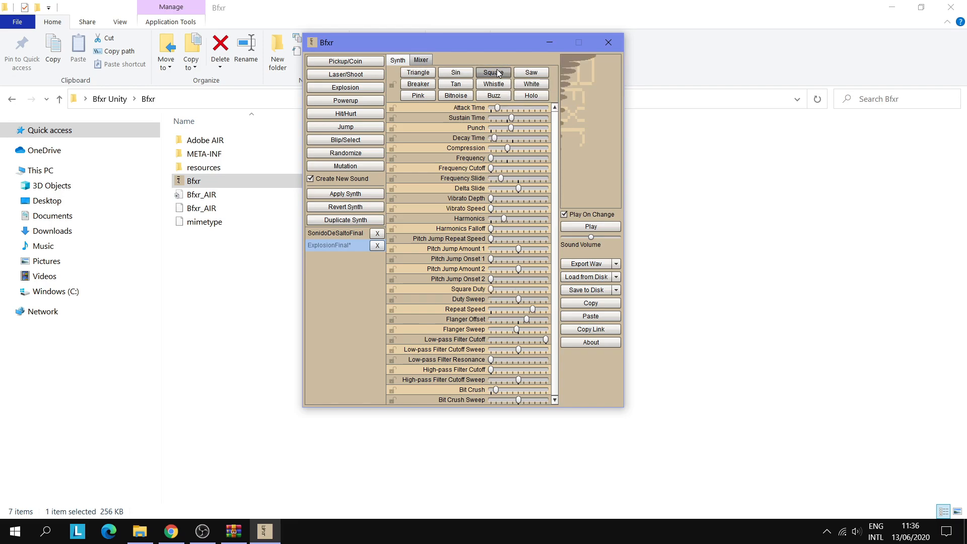
{"action": "left_click", "coordinate": [542, 84]}
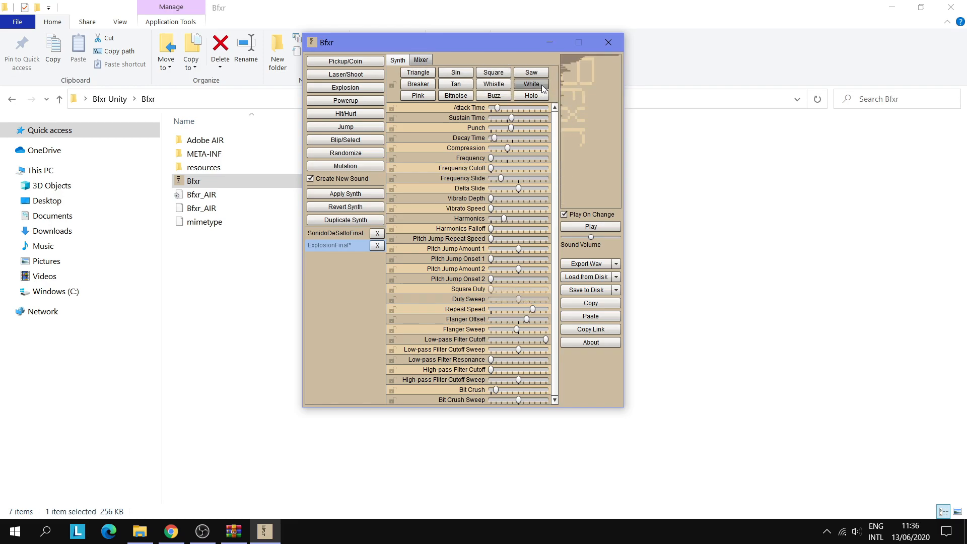
{"action": "left_click", "coordinate": [532, 96]}
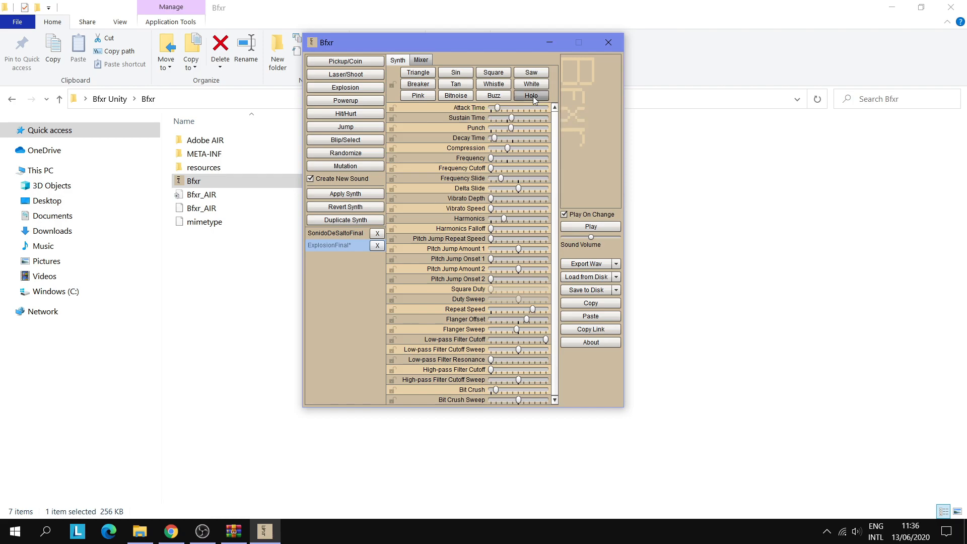
{"action": "left_click", "coordinate": [452, 85]}
{"action": "left_click", "coordinate": [432, 95]}
{"action": "left_click", "coordinate": [460, 72]}
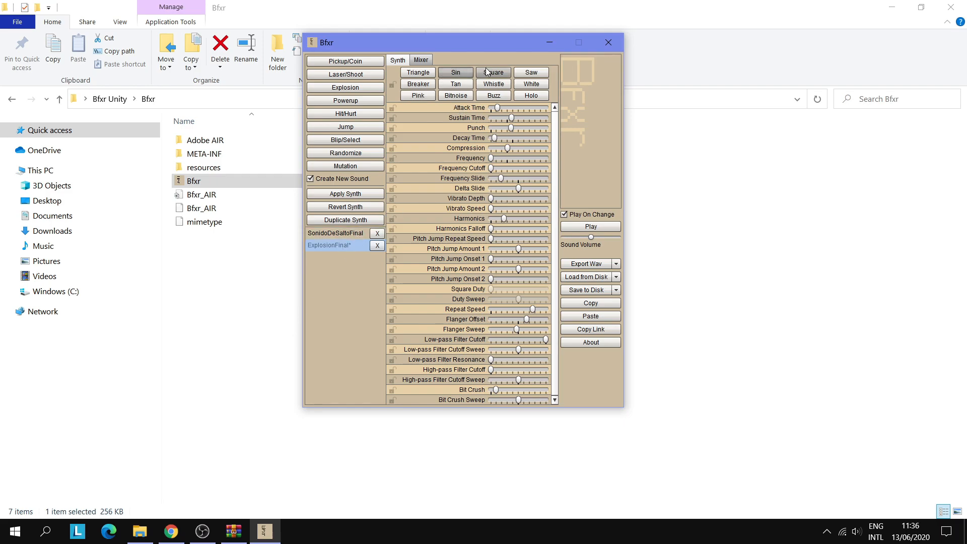
{"action": "left_click", "coordinate": [494, 84]}
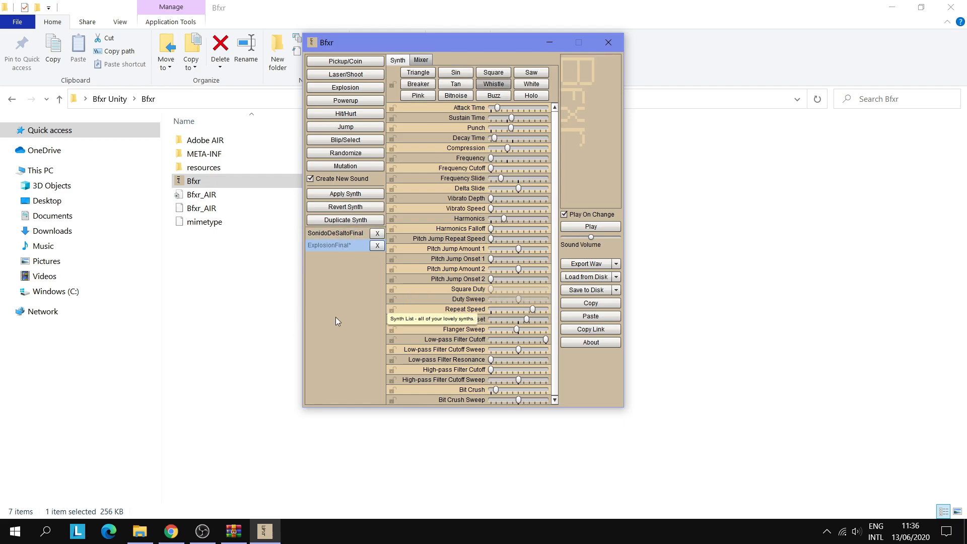
Export the sound as the WAV file ExplosionFinal into the Bfxr Unity folder and locate it in File Explorer.
{"action": "left_click", "coordinate": [587, 265]}
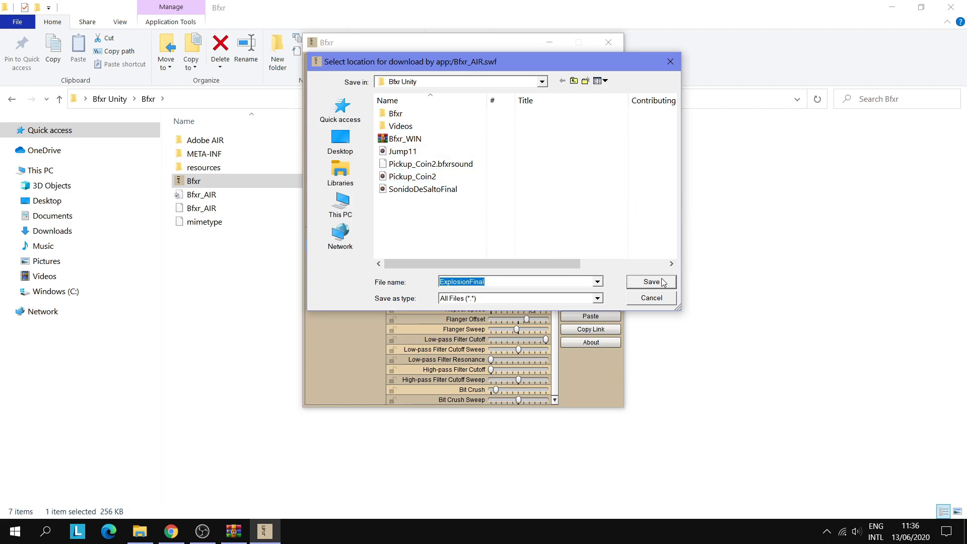
{"action": "left_click", "coordinate": [648, 285]}
{"action": "left_click", "coordinate": [109, 99]}
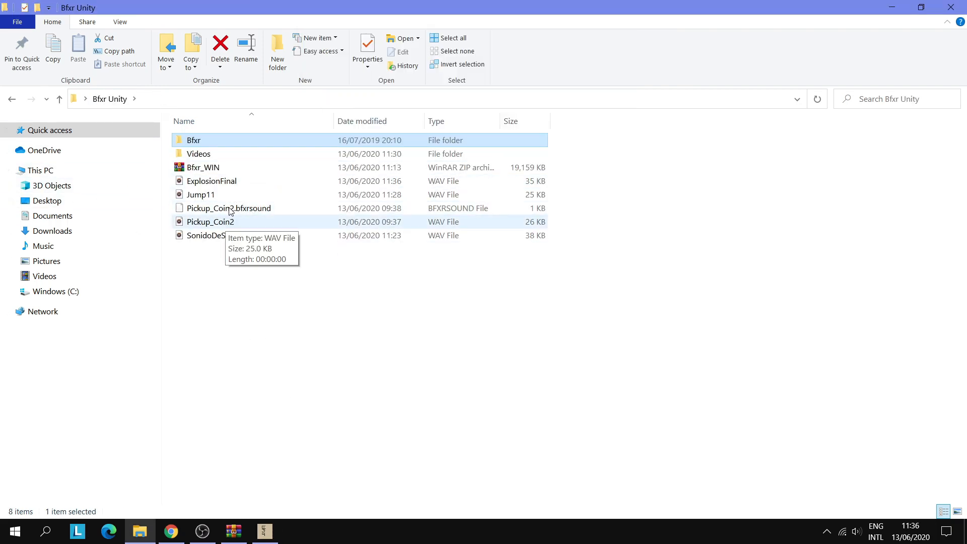
{"action": "left_click", "coordinate": [229, 188]}
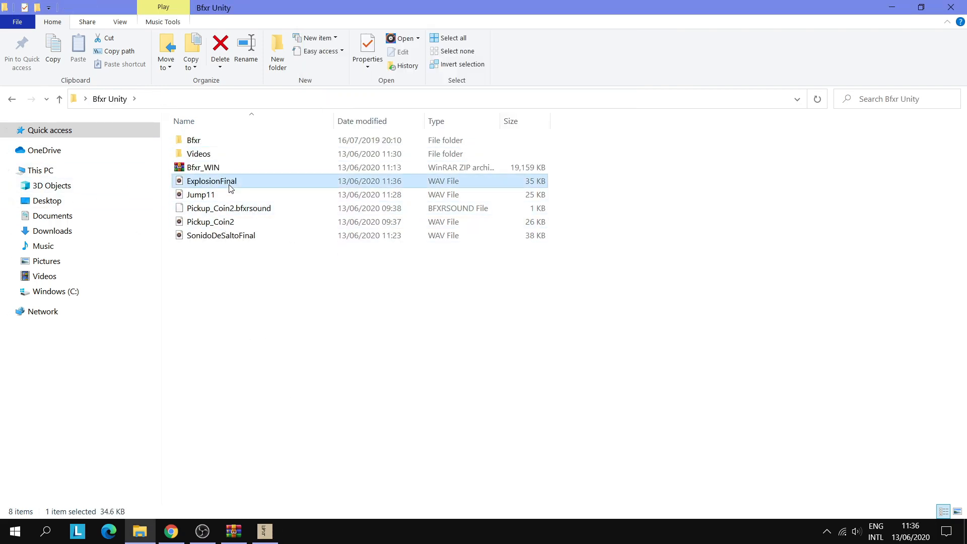
Switch to Bfxr and save the ExplosionFinal sound to disk as an editable bfxrsound file in the Bfxr Unity folder.
{"action": "left_click", "coordinate": [264, 531]}
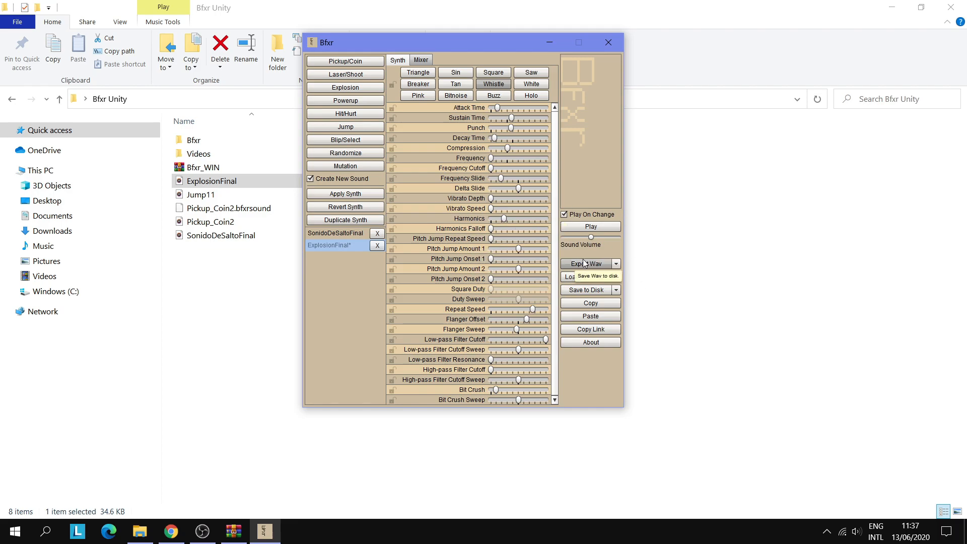
{"action": "left_click", "coordinate": [585, 289]}
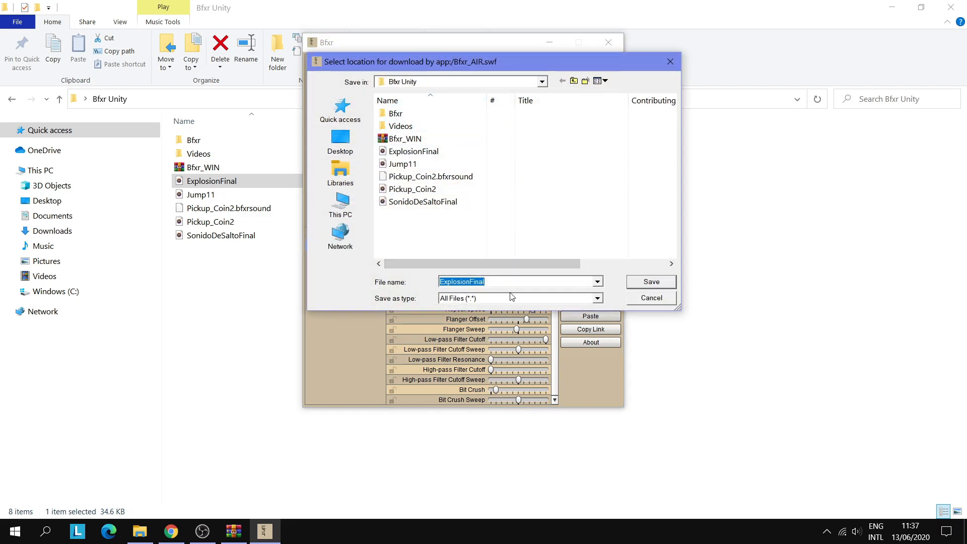
{"action": "left_click", "coordinate": [511, 278]}
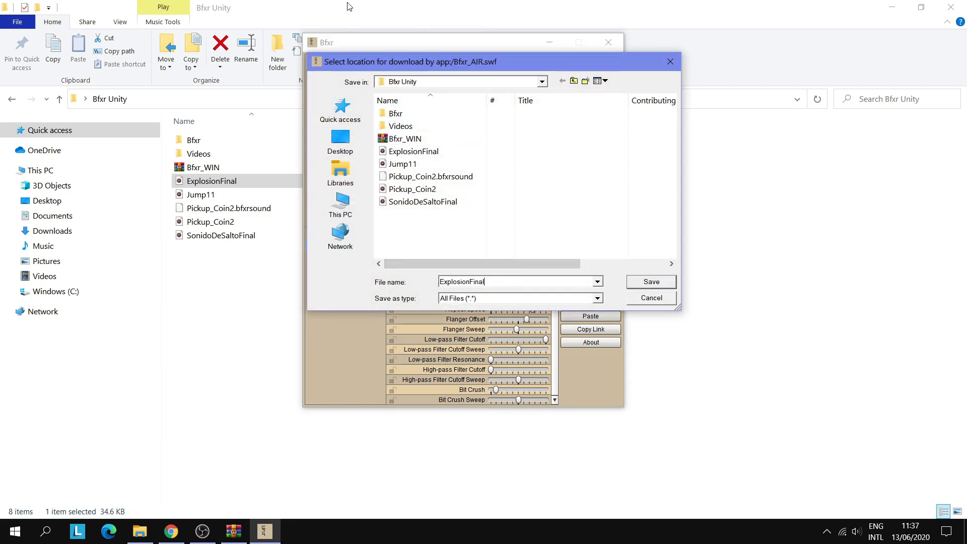
{"action": "left_click", "coordinate": [663, 282]}
Remove ExplosionFinal from the synth list and load it back from the file ExplosionFinal.bfxrsound.
{"action": "left_click", "coordinate": [377, 245]}
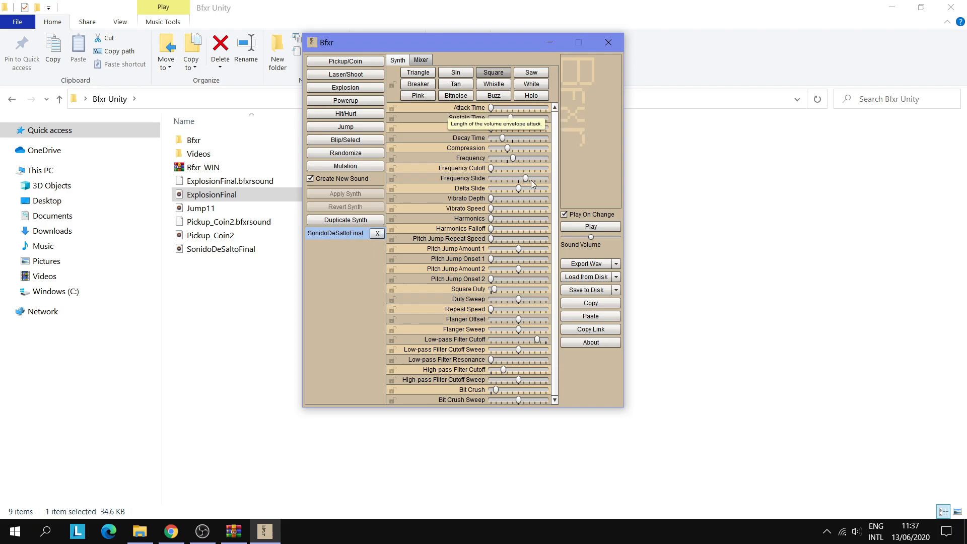
{"action": "left_click", "coordinate": [584, 277]}
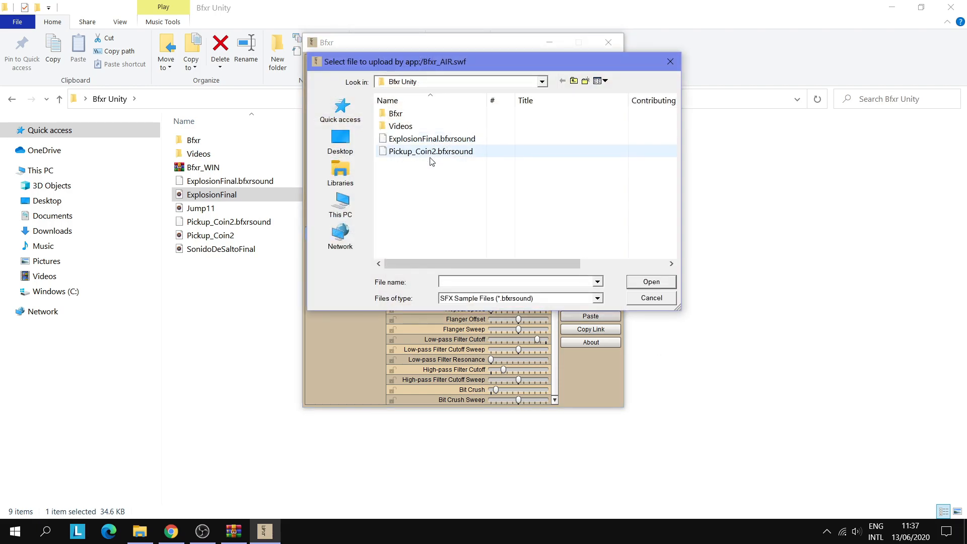
{"action": "double_click", "coordinate": [430, 140]}
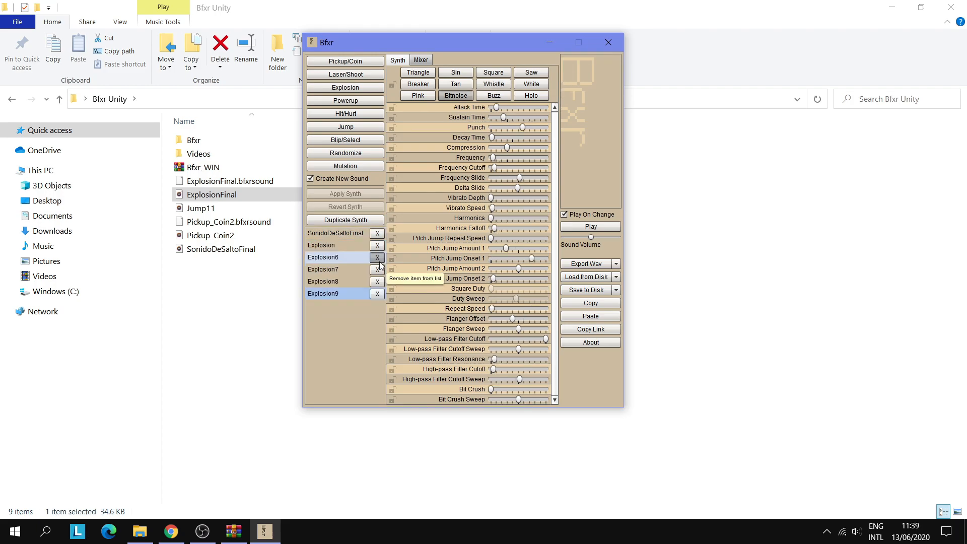
Delete the sounds Explosion6 through Explosion9 from the synth list and generate six randomized sounds.
{"action": "left_click", "coordinate": [378, 257]}
{"action": "left_click", "coordinate": [378, 258]}
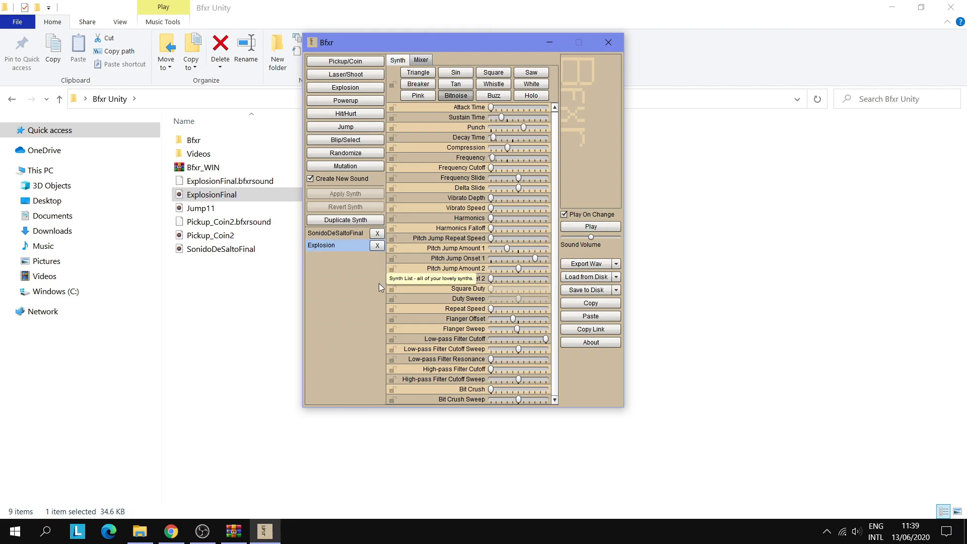
{"action": "left_click", "coordinate": [346, 153]}
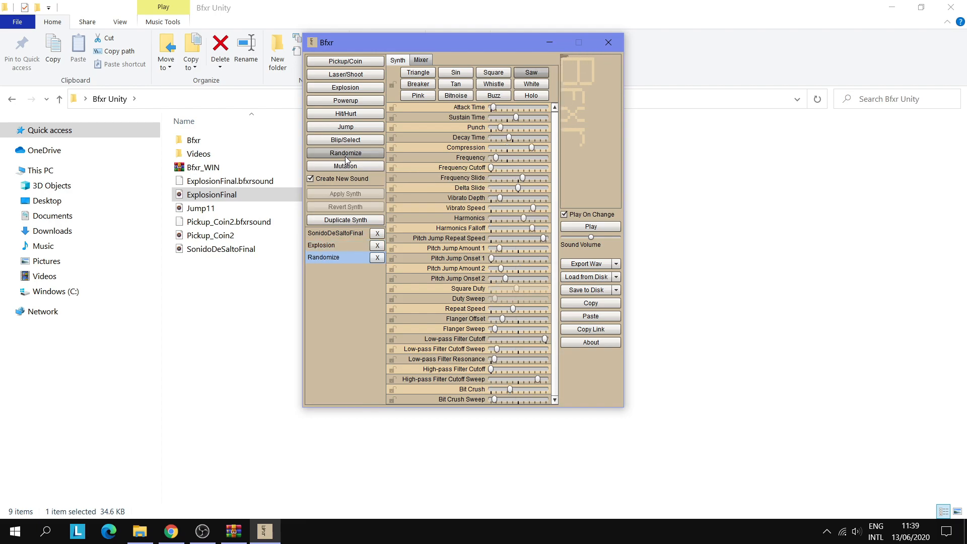
{"action": "left_click", "coordinate": [345, 153]}
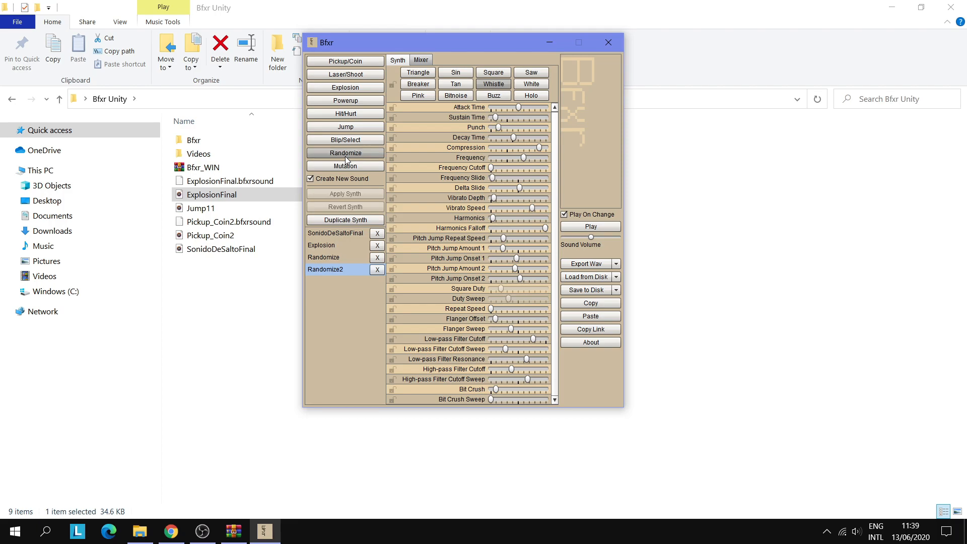
{"action": "left_click", "coordinate": [345, 153]}
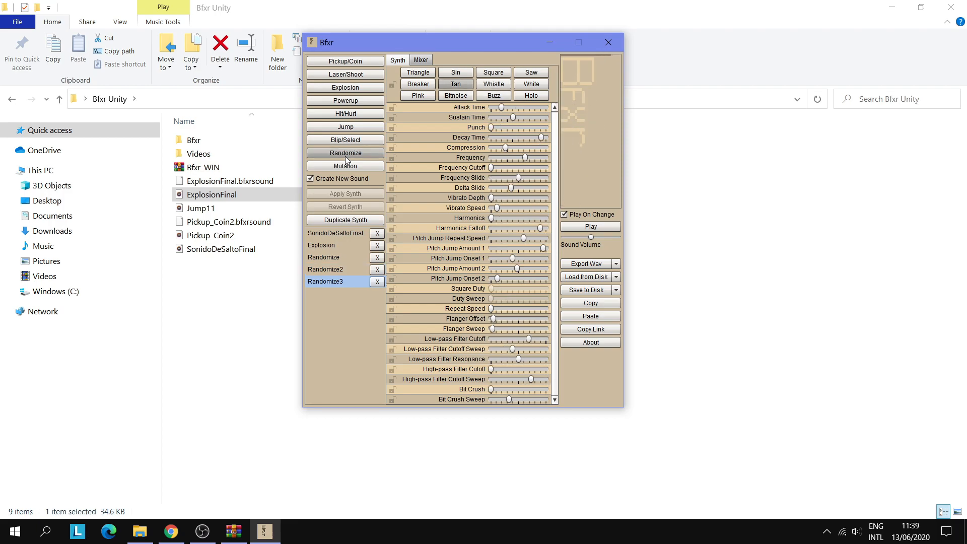
{"action": "left_click", "coordinate": [345, 153]}
{"action": "left_click", "coordinate": [346, 153]}
{"action": "left_click", "coordinate": [345, 155]}
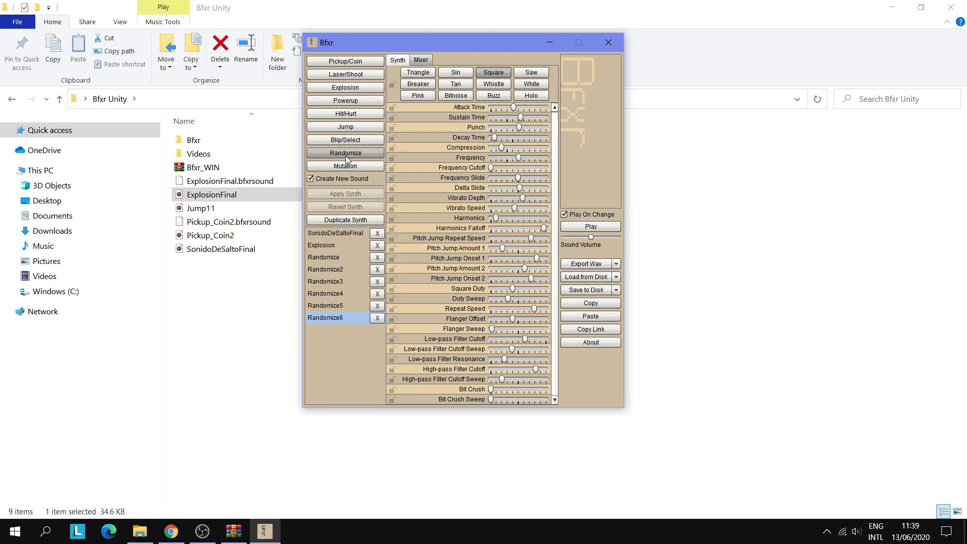
{"action": "left_click", "coordinate": [325, 383]}
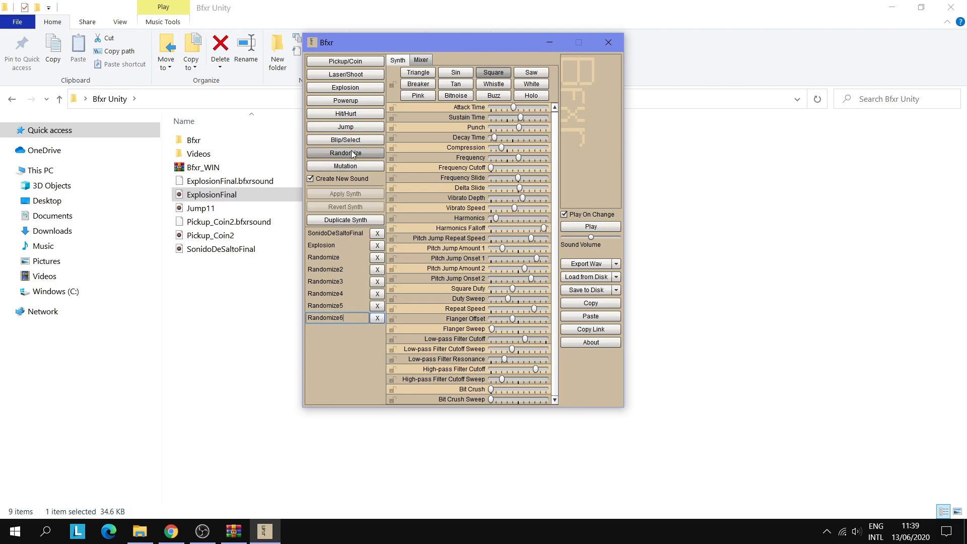
{"action": "left_click", "coordinate": [333, 336]}
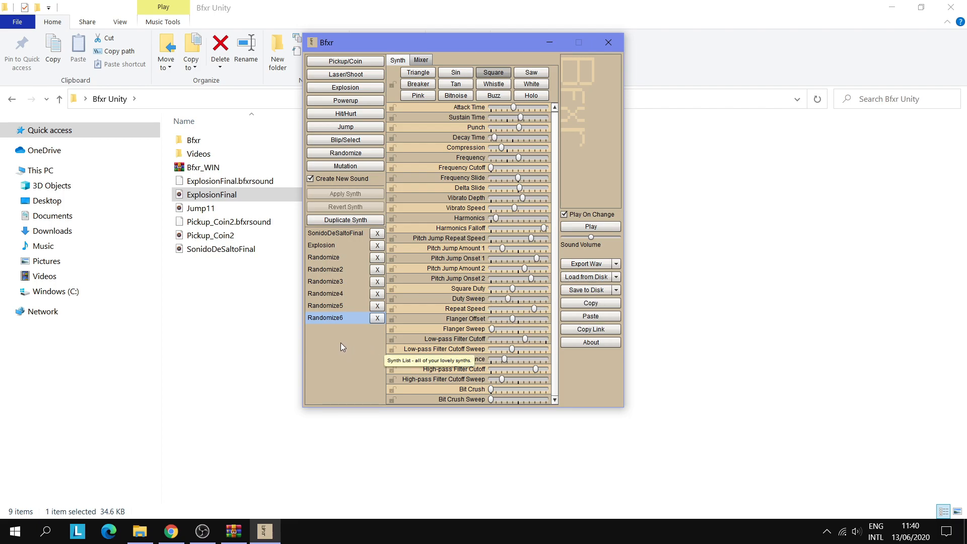
Generate a Laser/Shoot sound in the synth and return to the mixer.
{"action": "left_click", "coordinate": [421, 61]}
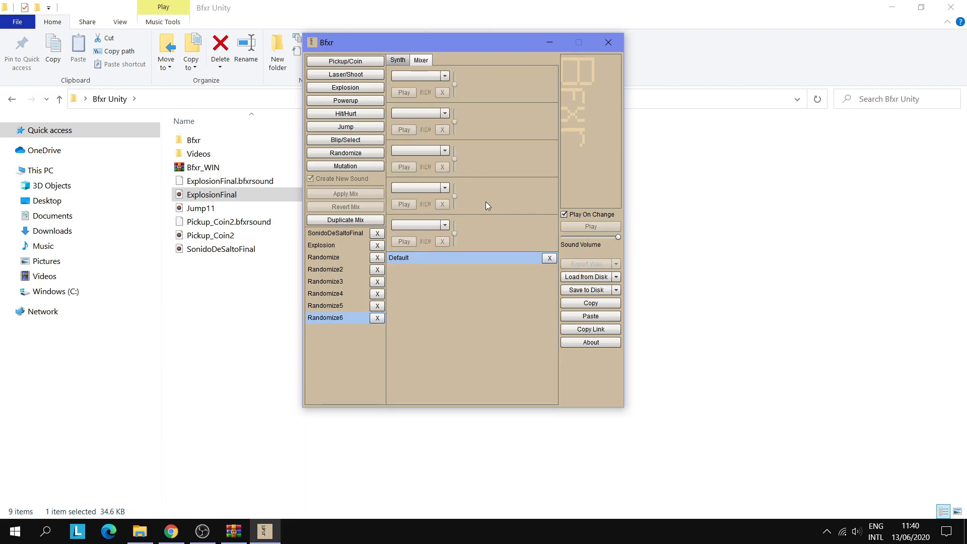
{"action": "left_click", "coordinate": [375, 73]}
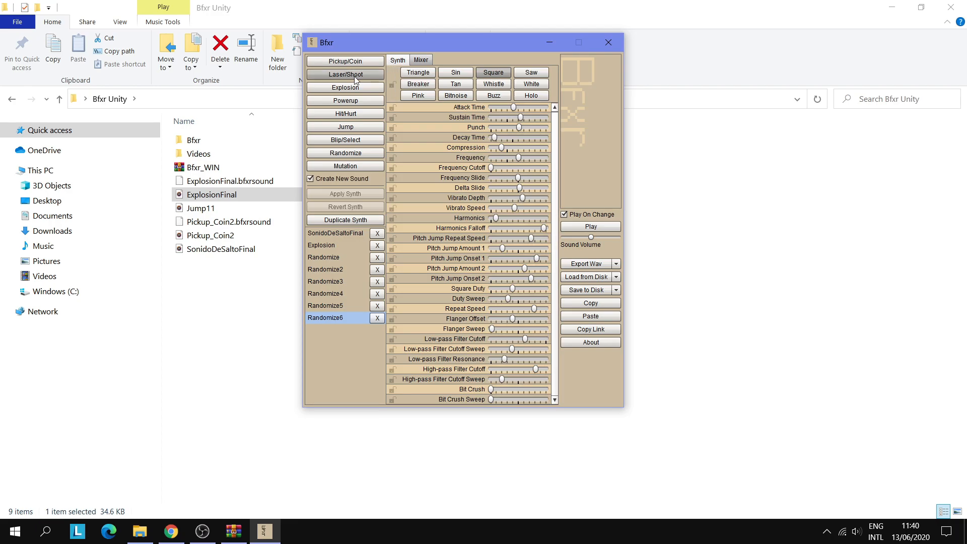
{"action": "left_click", "coordinate": [423, 61]}
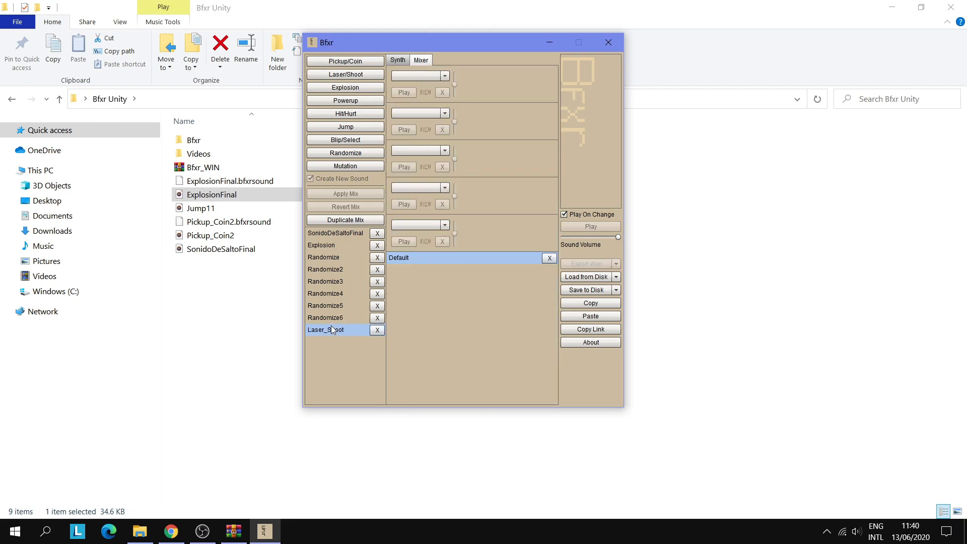
Load Laser_Shoot into the first mixer track and Randomize6 into the second.
{"action": "left_click", "coordinate": [445, 77]}
{"action": "scroll", "coordinate": [427, 95], "scroll_direction": "down", "scroll_amount": 1}
{"action": "left_click", "coordinate": [411, 142]}
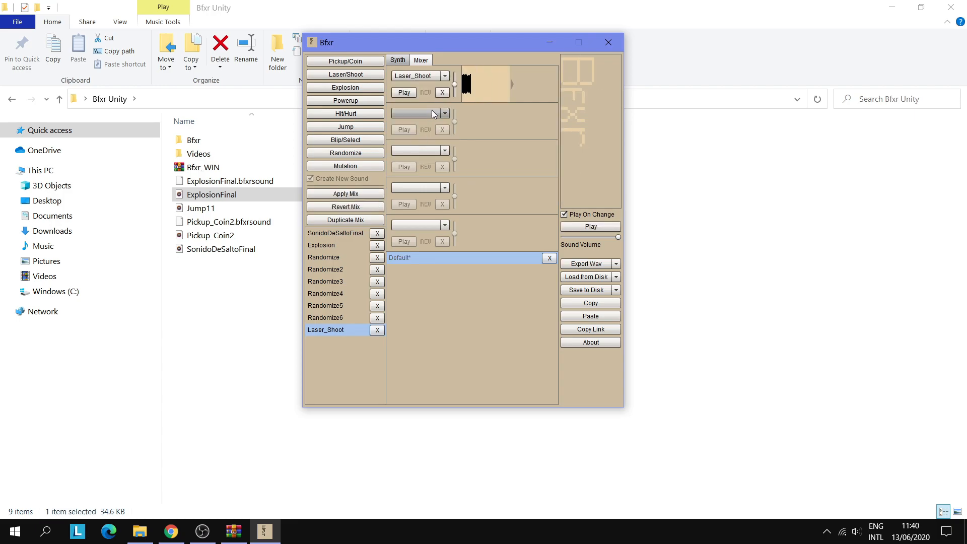
{"action": "left_click", "coordinate": [445, 113]}
{"action": "scroll", "coordinate": [432, 142], "scroll_direction": "down", "scroll_amount": 1}
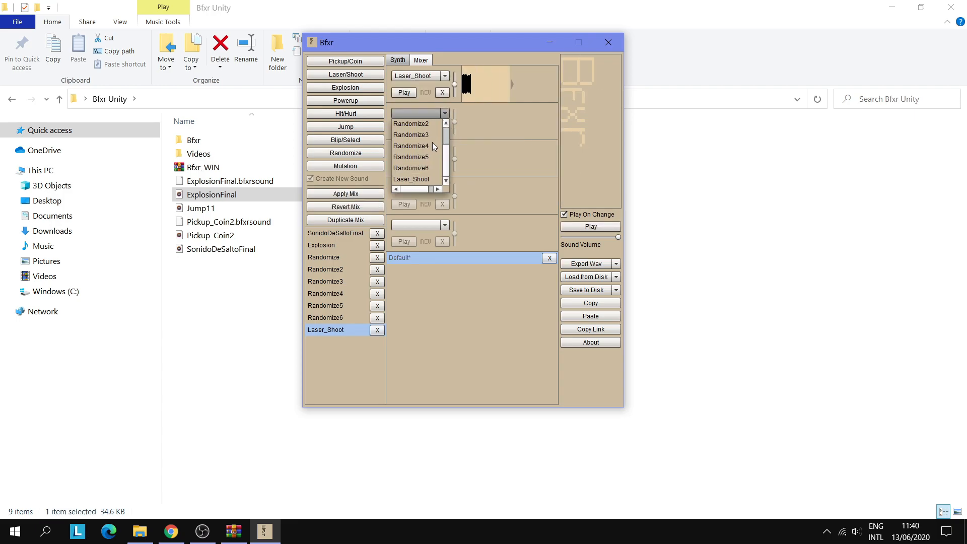
{"action": "left_click", "coordinate": [416, 174]}
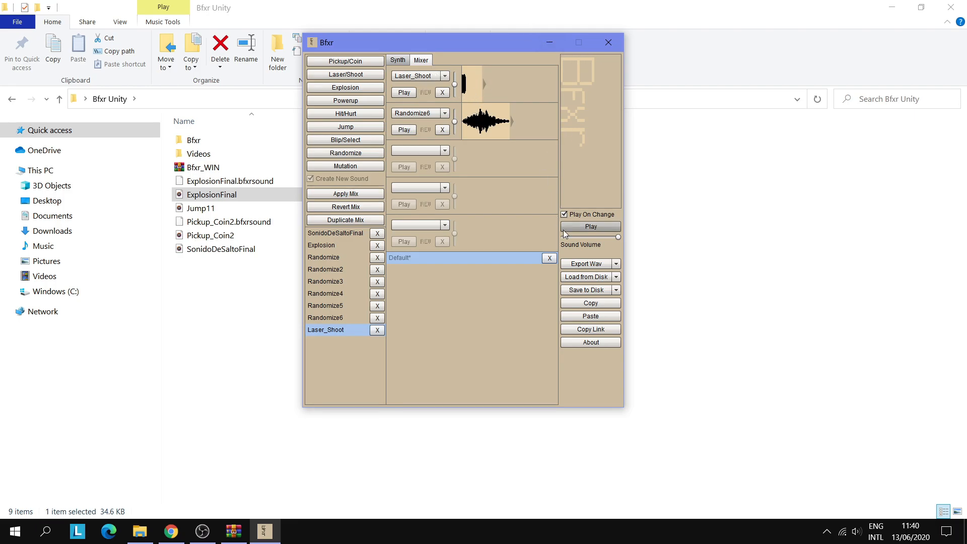
Play the combined mix and shift the Laser_Shoot clip to start near the end of Randomize6.
{"action": "left_click", "coordinate": [592, 226]}
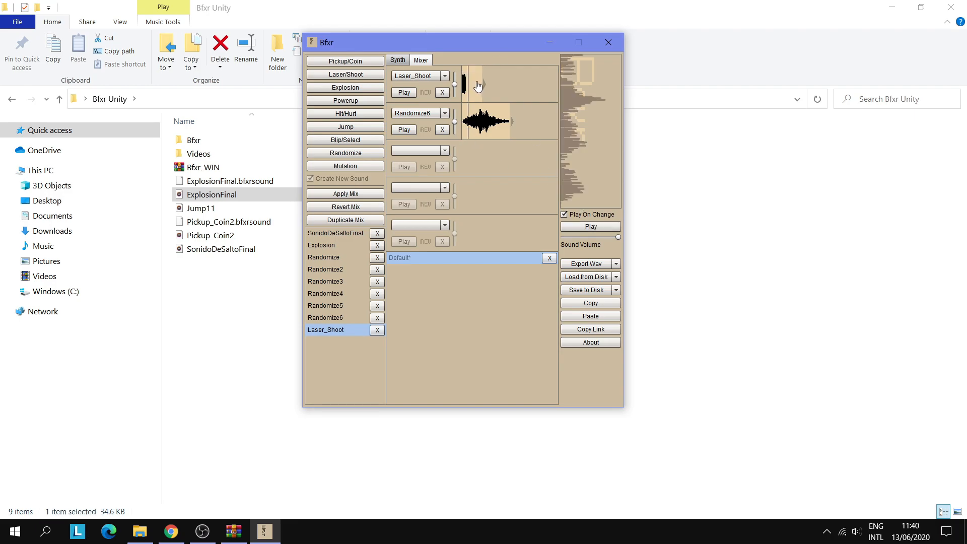
{"action": "left_click", "coordinate": [588, 229]}
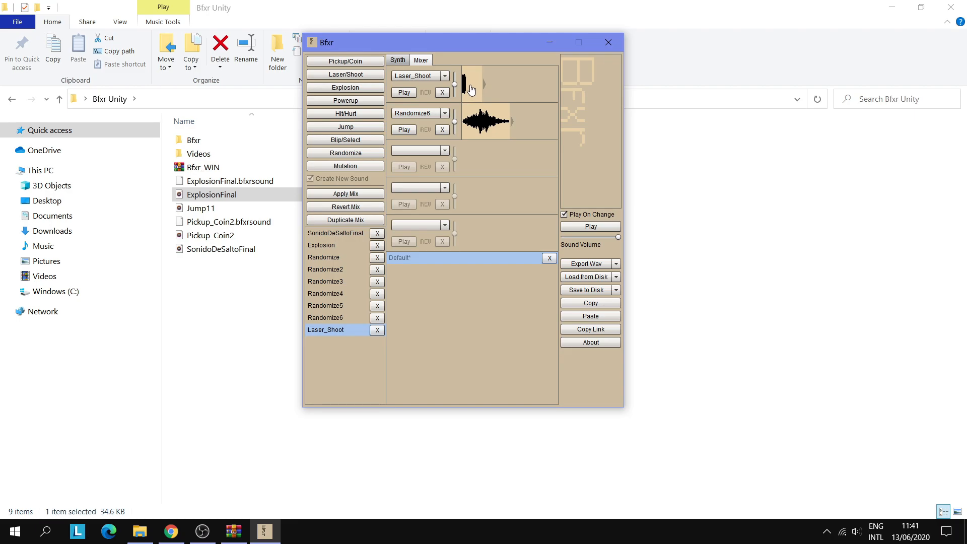
{"action": "left_click_drag", "start_coordinate": [470, 90], "coordinate": [511, 89]}
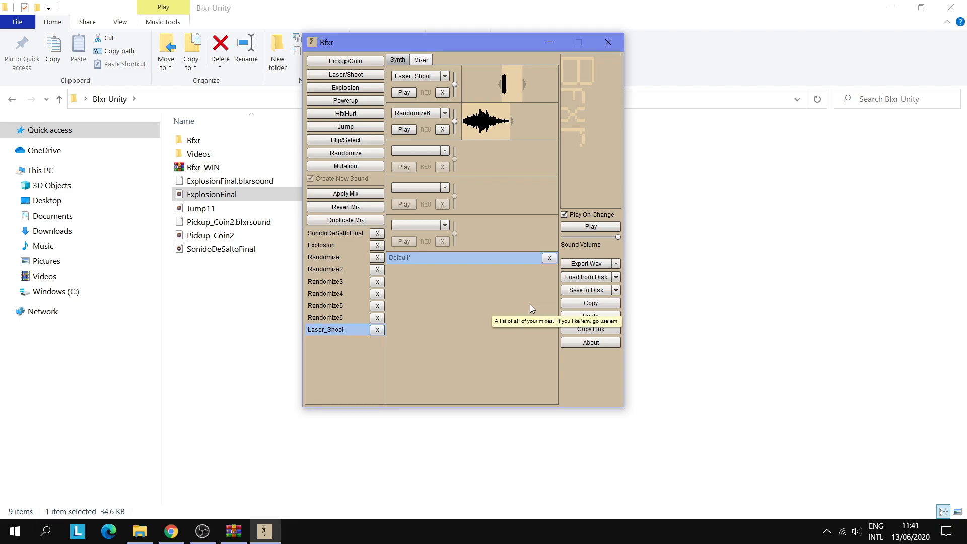
Export the mix into the Bfxr Unity folder under the name FusionSonido.
{"action": "left_click", "coordinate": [583, 266]}
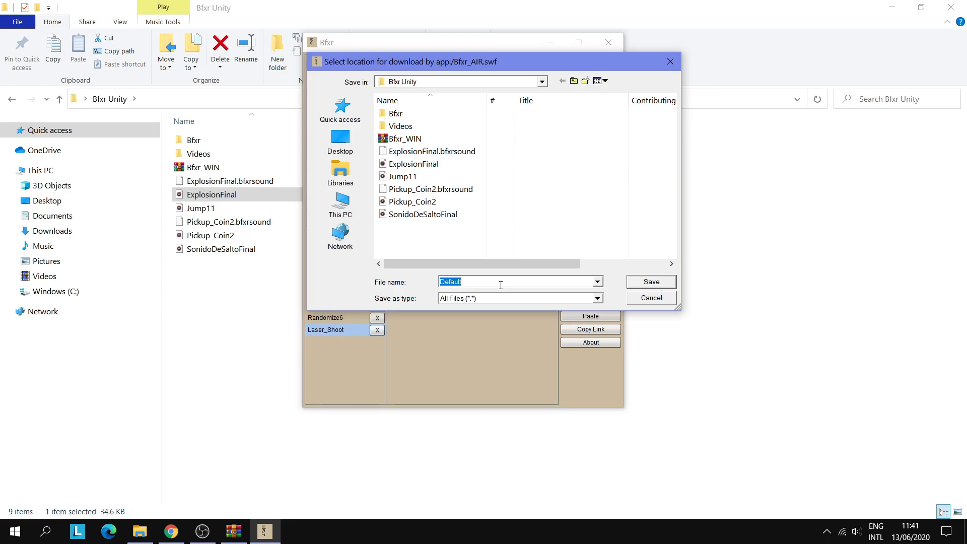
{"action": "type", "text": "Fusion"}
{"action": "key", "text": "Return"}
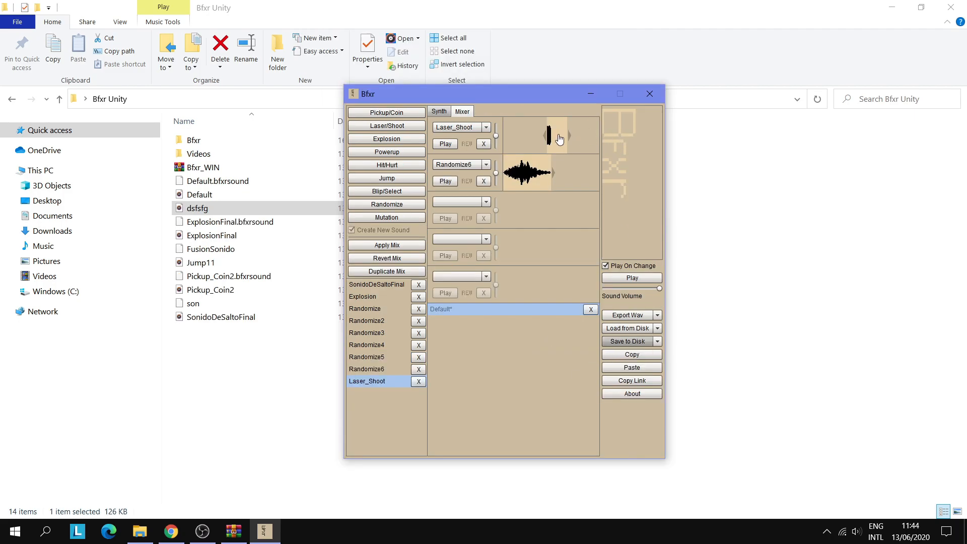
Move the Laser_Shoot clip earlier on its track and export the mix as oooooooooooooo into the Bfxr Unity folder.
{"action": "left_click_drag", "start_coordinate": [558, 139], "coordinate": [535, 139]}
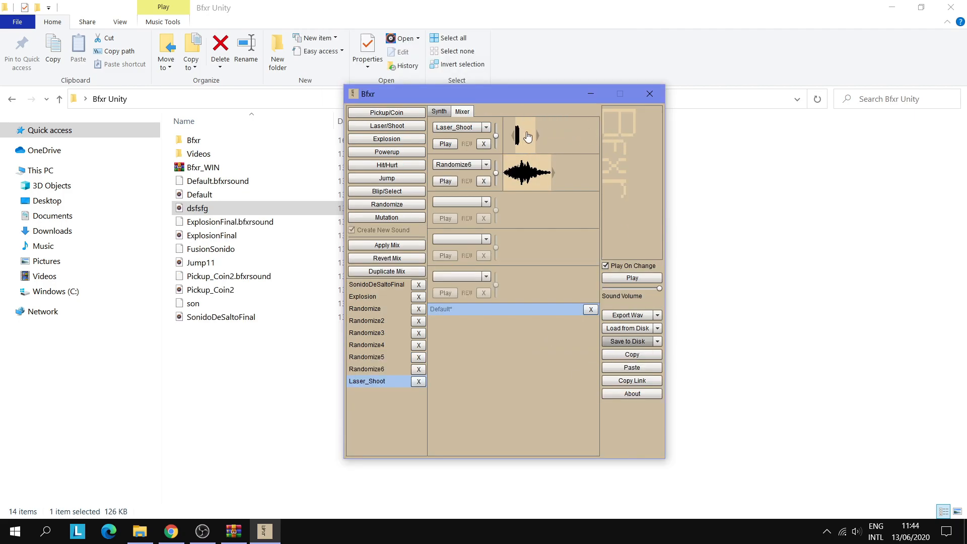
{"action": "left_click", "coordinate": [619, 316]}
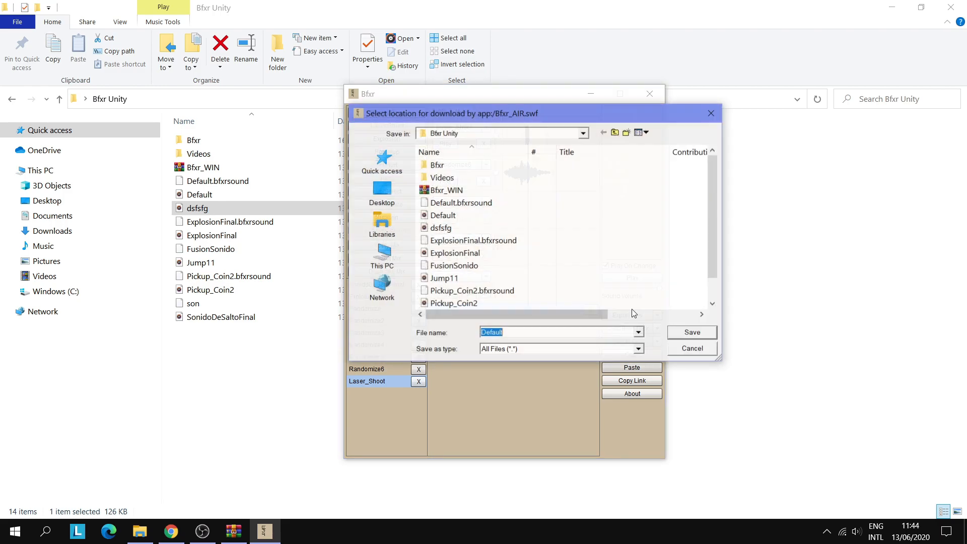
{"action": "type", "text": "kjhkjhjkh"}
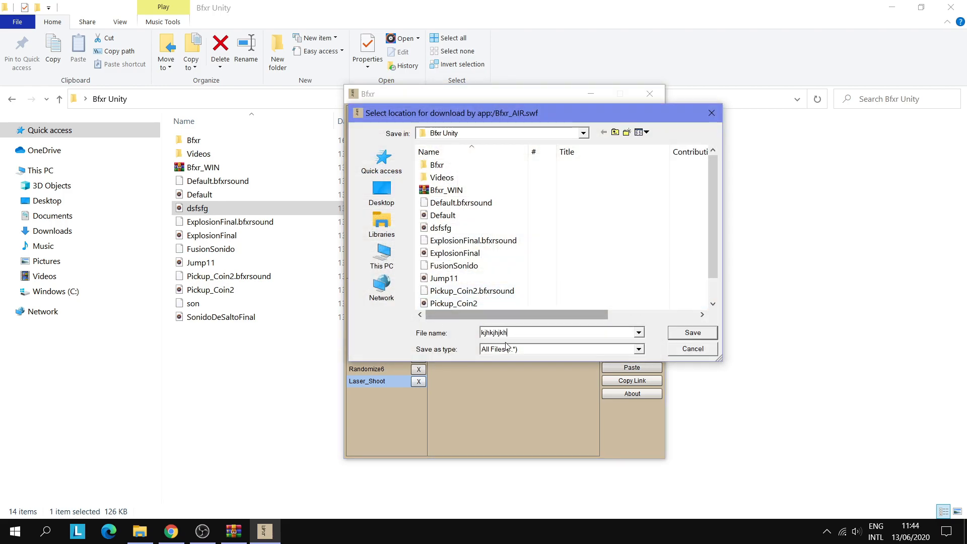
{"action": "key", "text": "ctrl+a"}
{"action": "type", "text": "oooooooooooooo"}
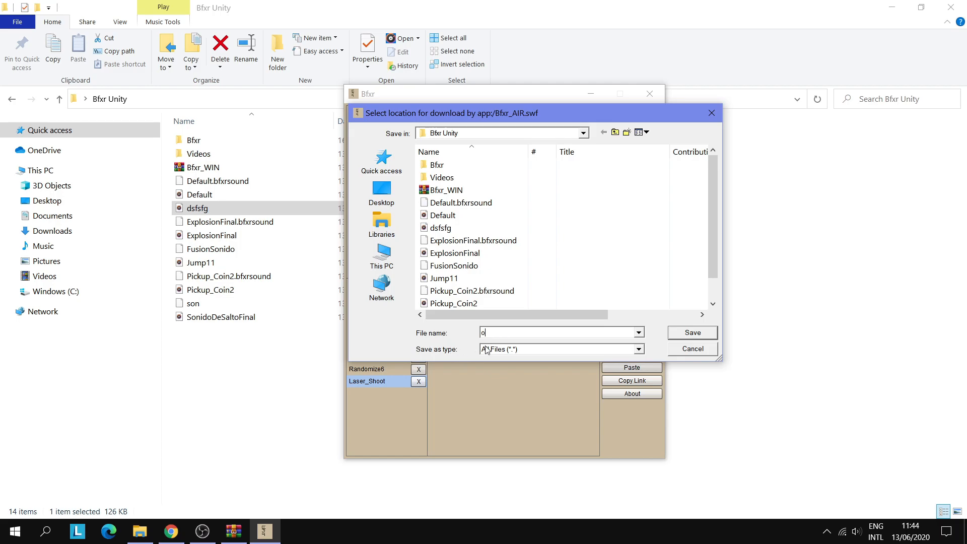
{"action": "left_click", "coordinate": [692, 332]}
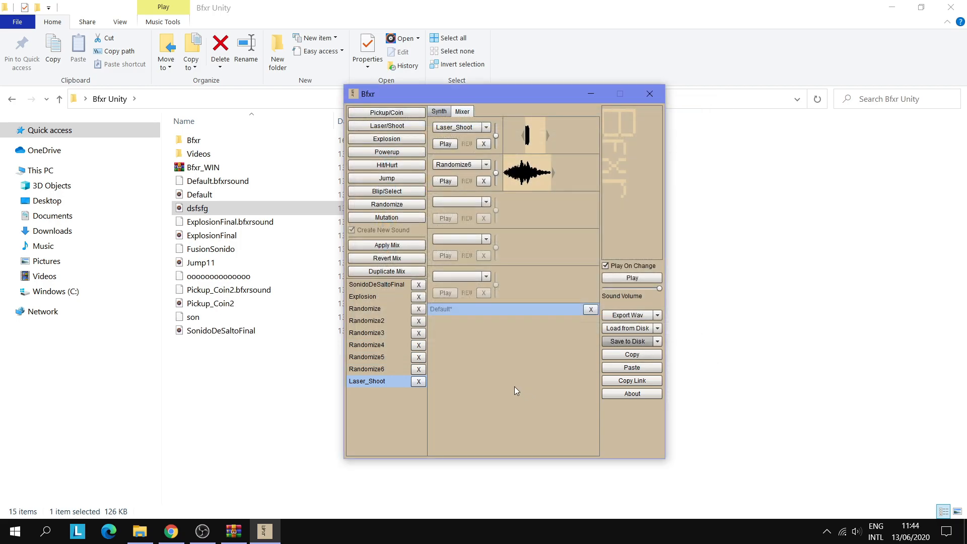
Switch to File Explorer and try to open the exported file oooooooooooooo.
{"action": "left_click", "coordinate": [332, 398]}
{"action": "left_click", "coordinate": [309, 405]}
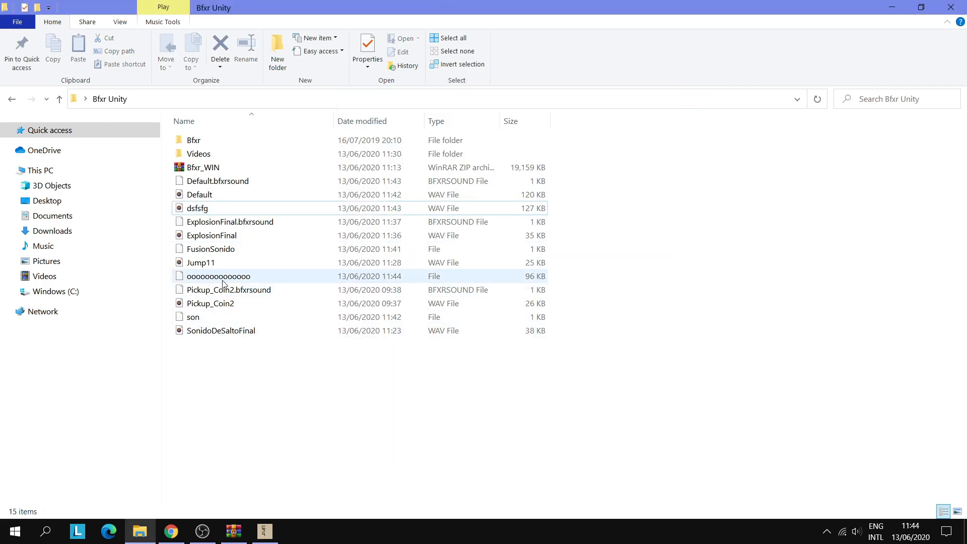
{"action": "left_click", "coordinate": [226, 276]}
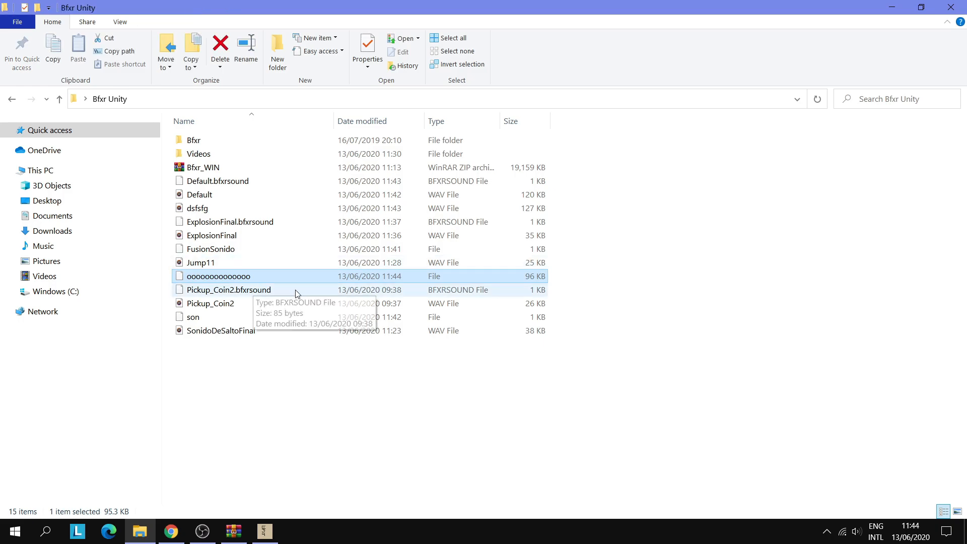
{"action": "double_click", "coordinate": [259, 276]}
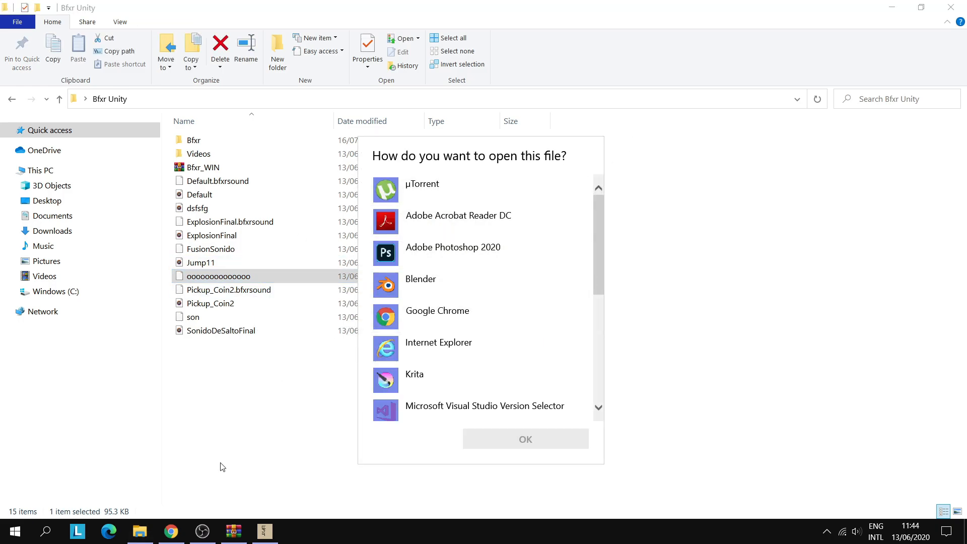
{"action": "left_click", "coordinate": [251, 277]}
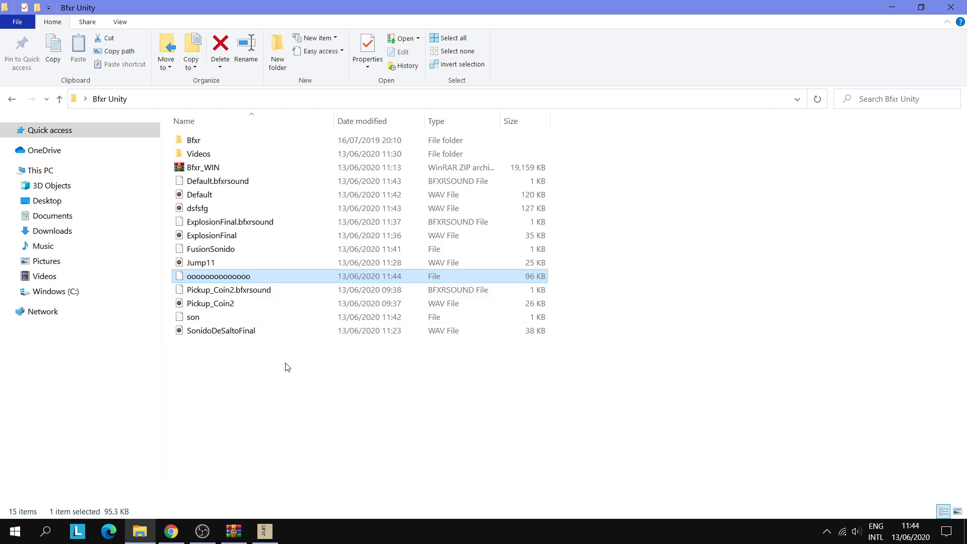
Rename the exported file oooooooooooooo to add the .wav extension.
{"action": "key", "text": "F2"}
{"action": "left_click", "coordinate": [270, 281]}
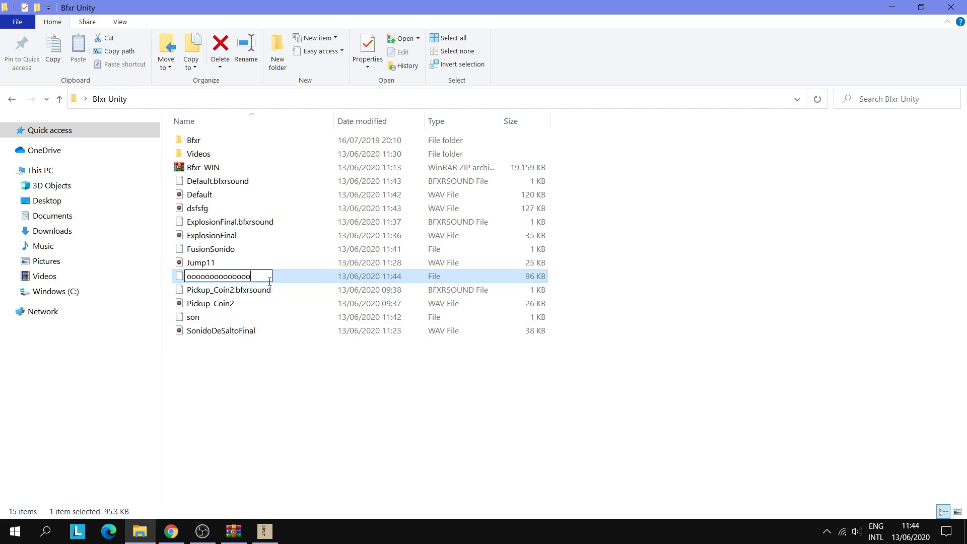
{"action": "type", "text": ".wav"}
{"action": "key", "text": "Return"}
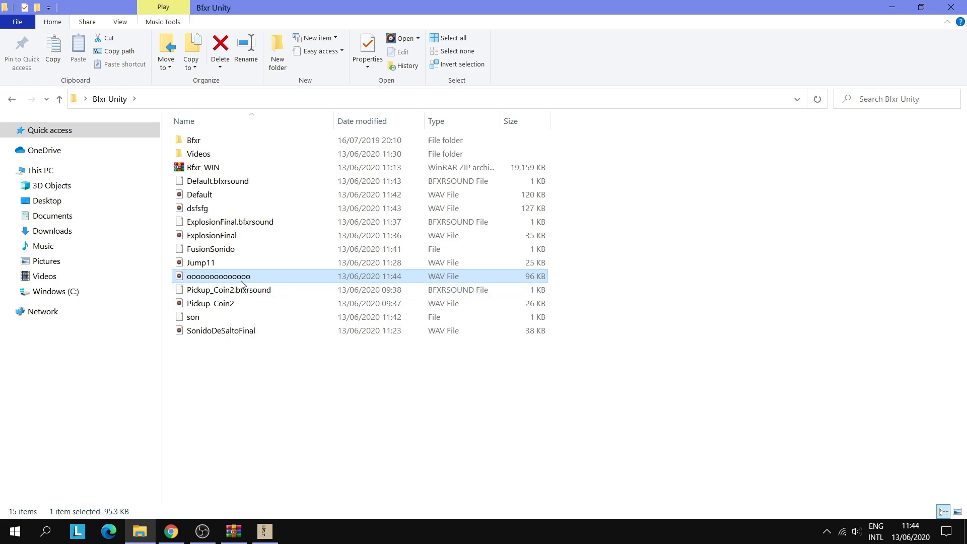
Play the renamed oooooooooooooo WAV file to check its sound and close the music player.
{"action": "double_click", "coordinate": [241, 280]}
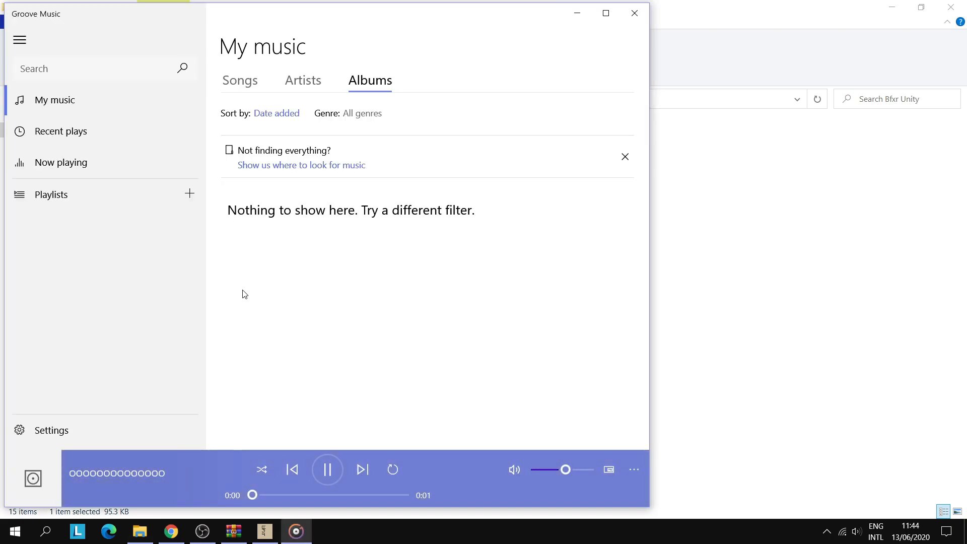
{"action": "left_click", "coordinate": [328, 475]}
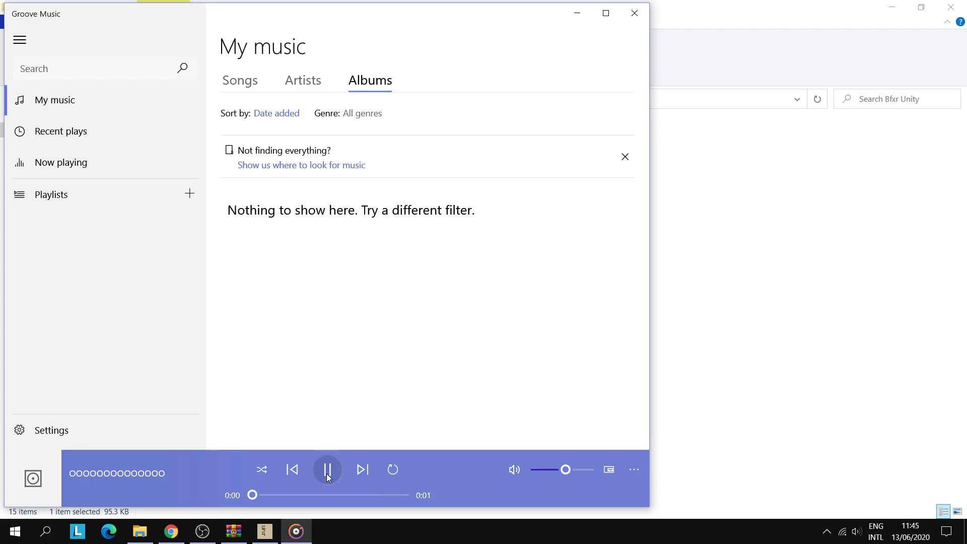
{"action": "left_click", "coordinate": [647, 21]}
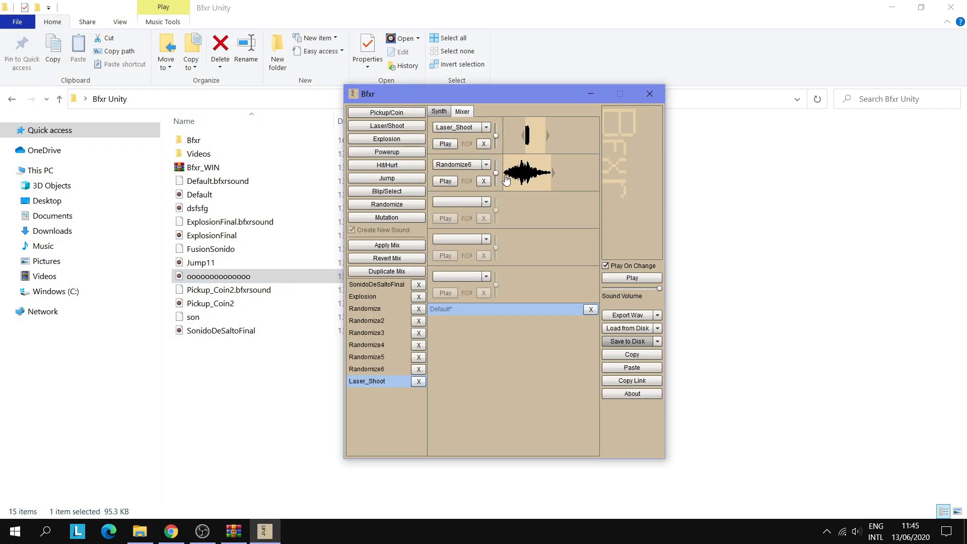
Save the mix to disk in the Bfxr Unity folder under the name iiiiiiiiiiiiiii.
{"action": "left_click", "coordinate": [629, 342]}
{"action": "type", "text": "kjjkjhkjhj"}
{"action": "key", "text": "BackSpace"}
{"action": "key", "text": "BackSpace"}
{"action": "key", "text": "BackSpace"}
{"action": "key", "text": "BackSpace"}
{"action": "key", "text": "BackSpace"}
{"action": "key", "text": "BackSpace"}
{"action": "key", "text": "BackSpace"}
{"action": "key", "text": "BackSpace"}
{"action": "key", "text": "BackSpace"}
{"action": "key", "text": "BackSpace"}
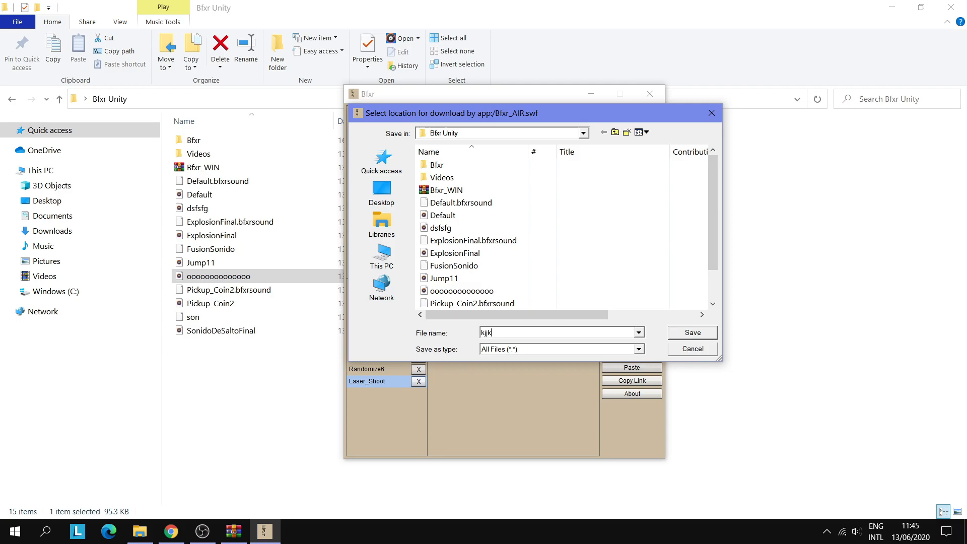
{"action": "type", "text": "iiiiiiiiiiiiiii"}
{"action": "left_click", "coordinate": [692, 332]}
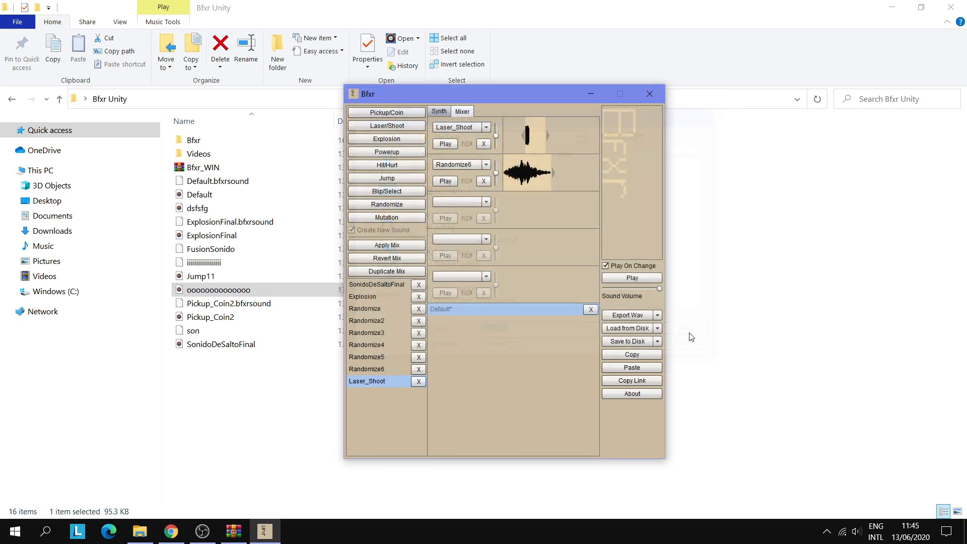
Switch to File Explorer and copy the bfxrsound extension from the name of ExplosionFinal.bfxrsound, leaving that file's name as it is.
{"action": "left_click", "coordinate": [307, 386]}
{"action": "left_click", "coordinate": [258, 267]}
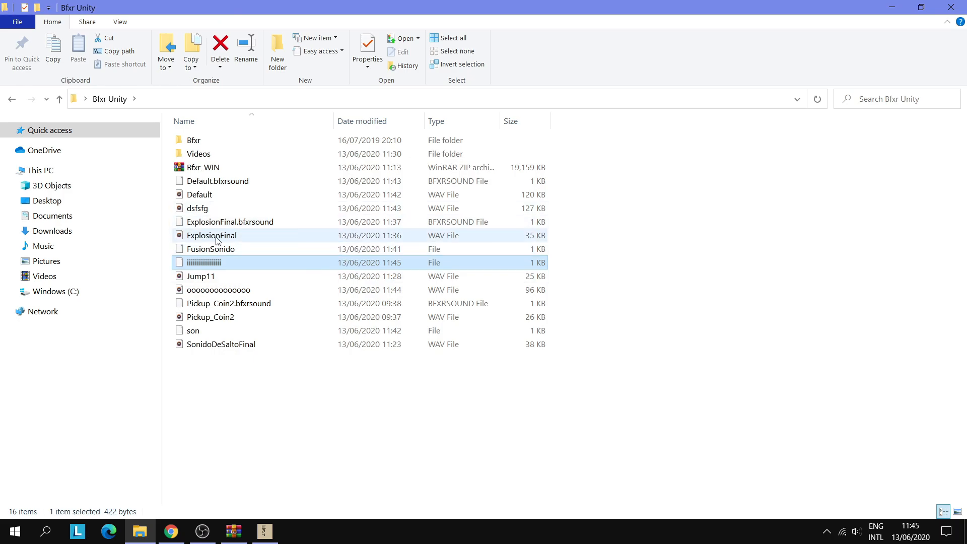
{"action": "left_click", "coordinate": [250, 226]}
{"action": "left_click", "coordinate": [260, 226]}
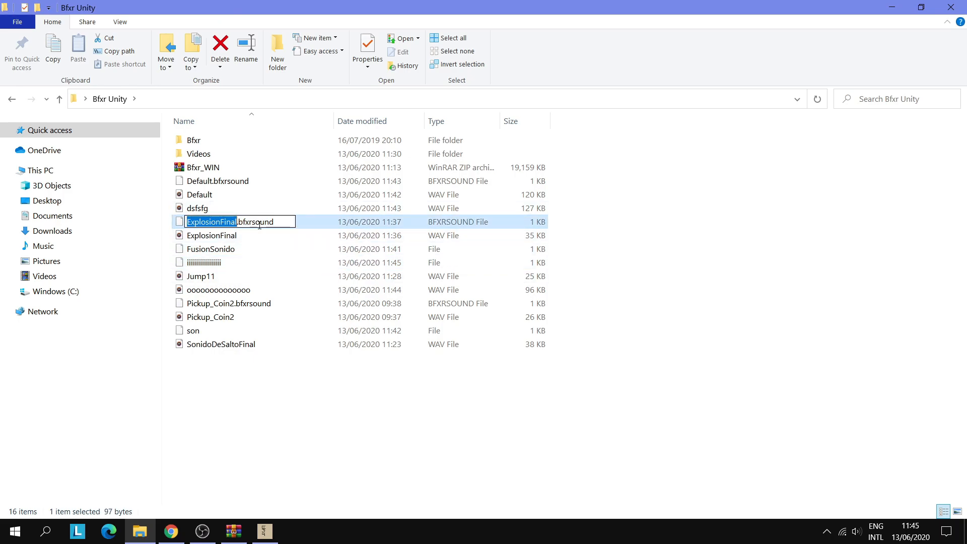
{"action": "left_click_drag", "start_coordinate": [276, 222], "coordinate": [239, 223]}
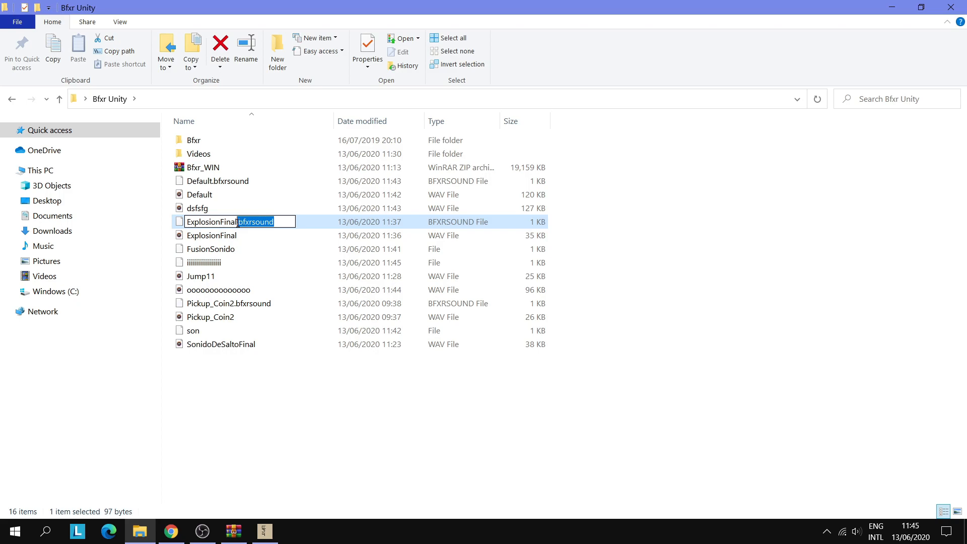
{"action": "left_click", "coordinate": [244, 249]}
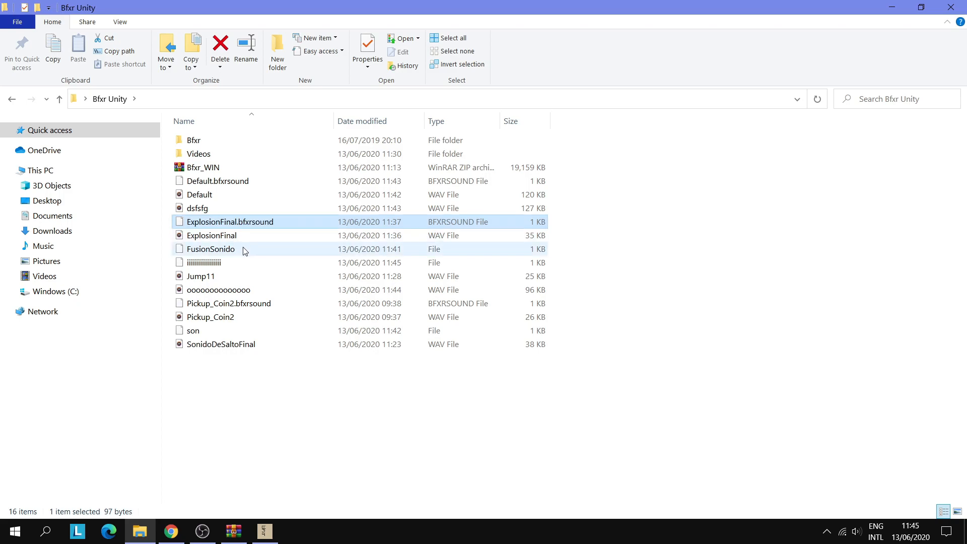
Rename the saved mix file iiiiiiiiiiiiiii to add the .bfxrsound extension.
{"action": "left_click", "coordinate": [221, 268]}
{"action": "left_click", "coordinate": [221, 268]}
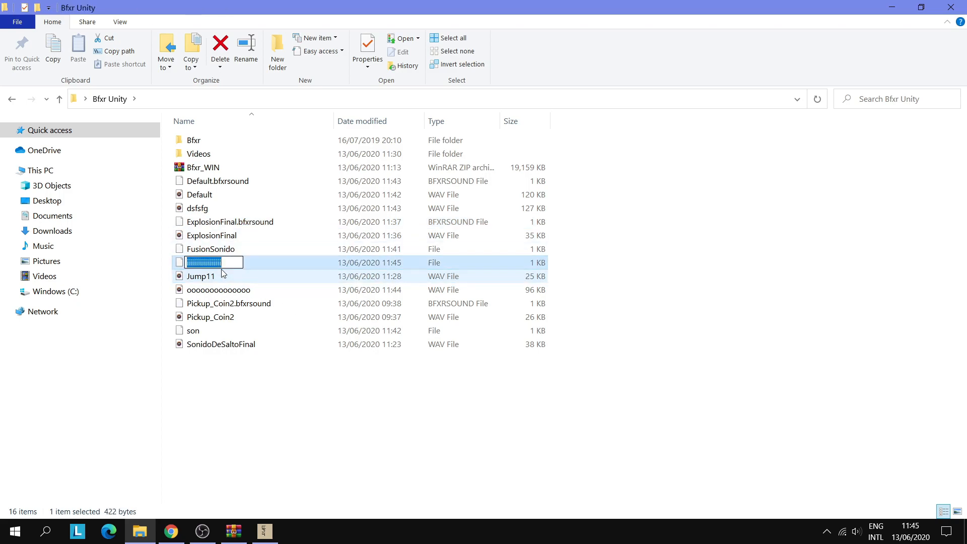
{"action": "type", "text": "."}
{"action": "key", "text": "ctrl+v"}
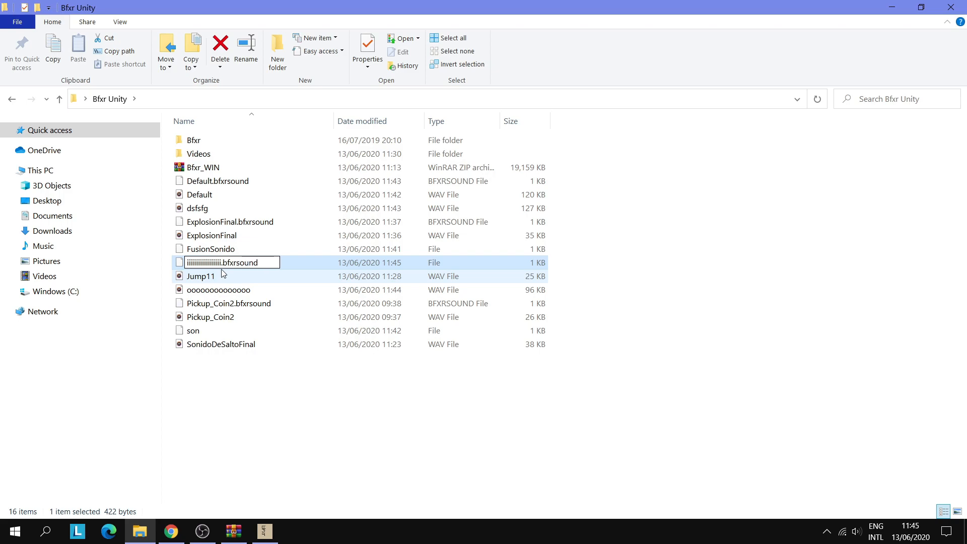
{"action": "key", "text": "Return"}
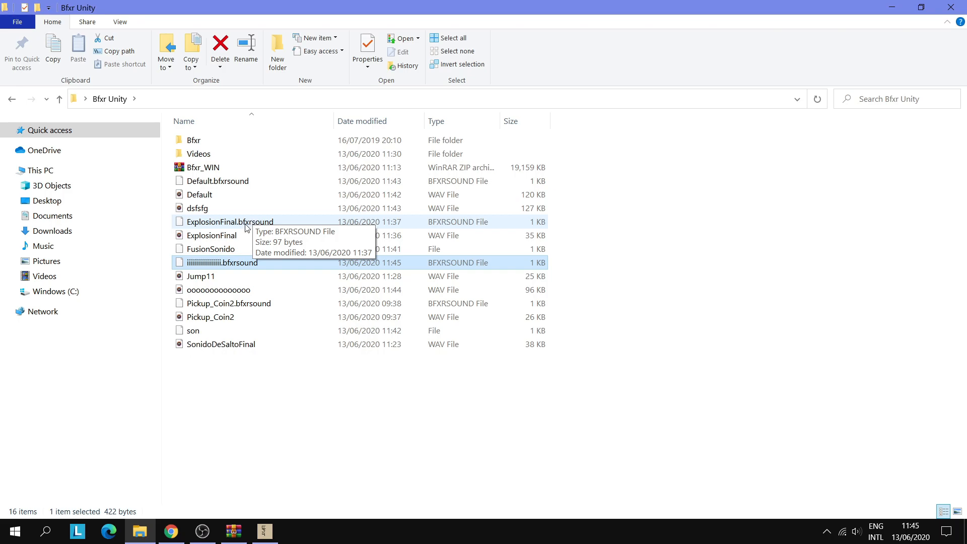
Switch to Bfxr and delete every sound above Laser_Shoot from the sound list, from SonidoDeSaltoFinal through Randomize6.
{"action": "left_click", "coordinate": [266, 531]}
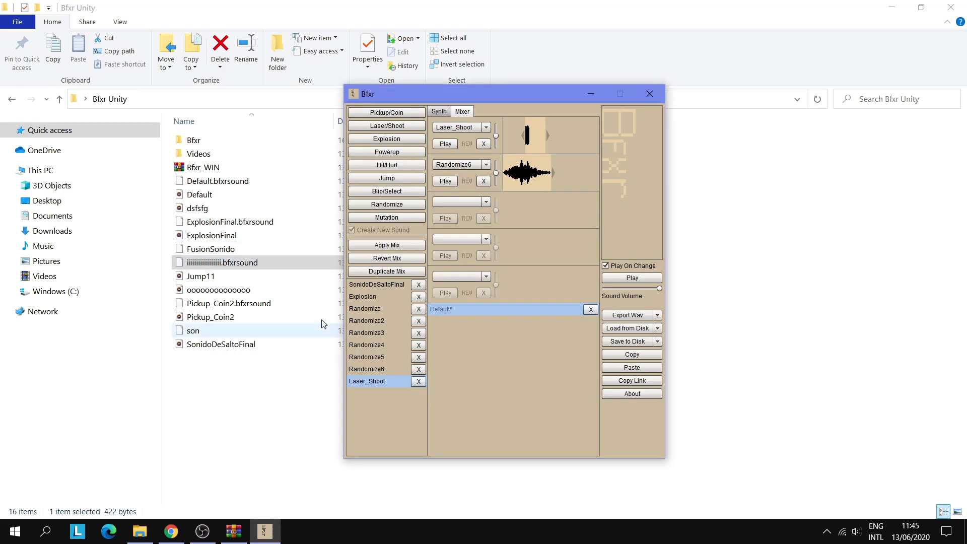
{"action": "left_click", "coordinate": [424, 297]}
{"action": "left_click", "coordinate": [424, 293]}
{"action": "left_click", "coordinate": [424, 293]}
{"action": "left_click", "coordinate": [423, 293]}
{"action": "left_click", "coordinate": [423, 293]}
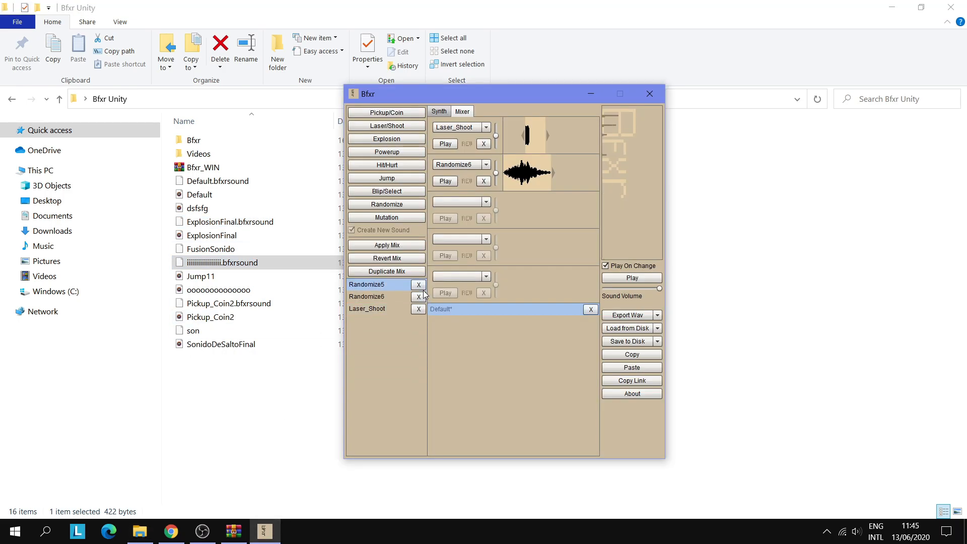
{"action": "left_click", "coordinate": [421, 289]}
{"action": "left_click", "coordinate": [422, 289]}
{"action": "left_click", "coordinate": [422, 288]}
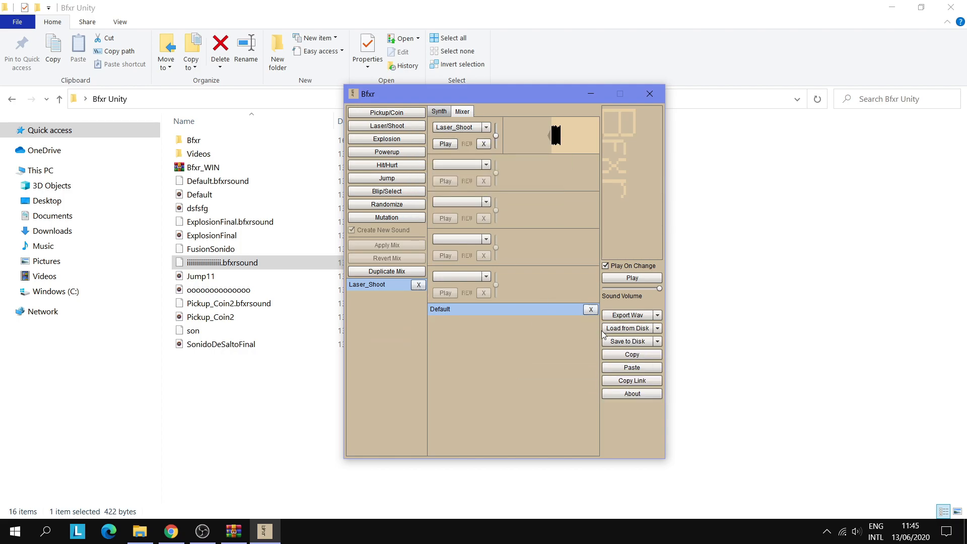
Load the saved iiiiiiiiiiiiiii.bfxrsound mix from disk and show the synth settings of the loaded sound.
{"action": "double_click", "coordinate": [465, 215]}
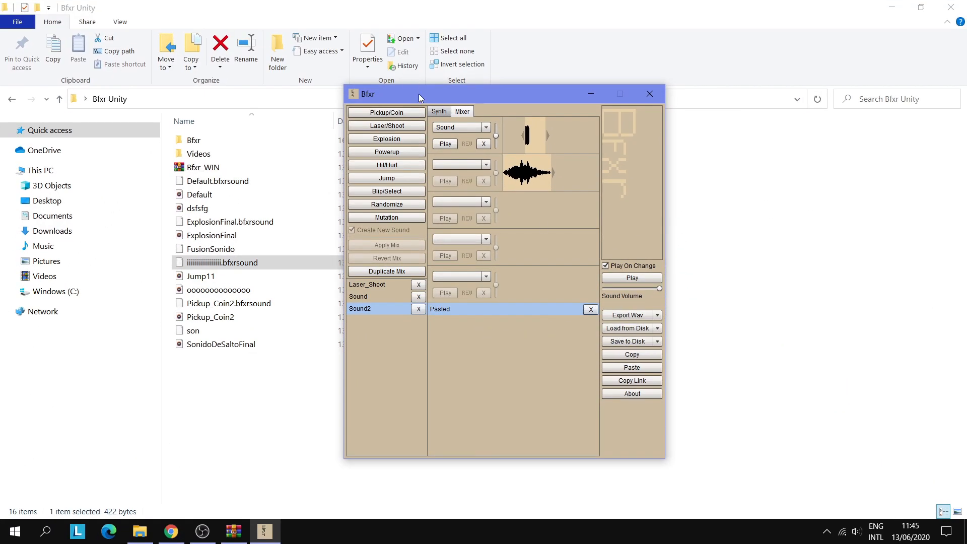
{"action": "left_click", "coordinate": [438, 111]}
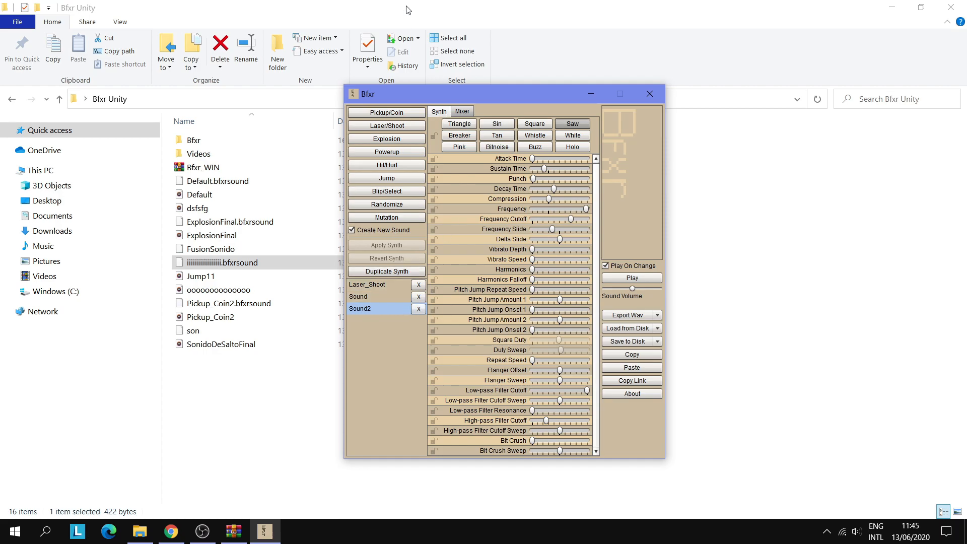